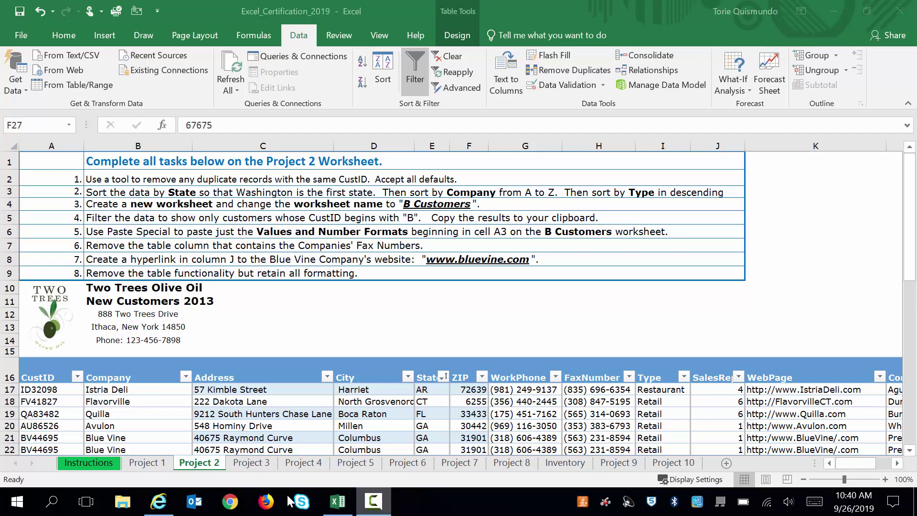
# - Remove duplicate records from the customer table on Project 2, comparing only the CustID column and treating the first row as headers
pyautogui.click(45, 391)
pyautogui.click(44, 386)
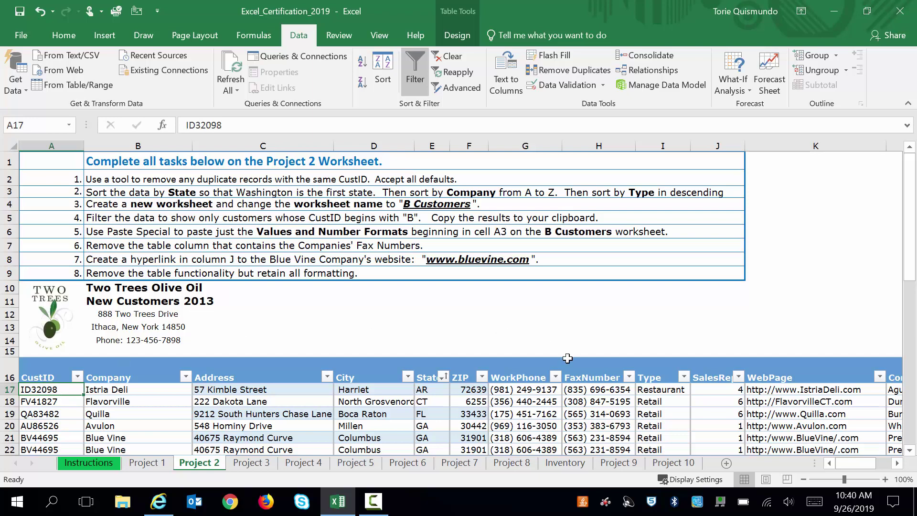
pyautogui.moveTo(912, 248); pyautogui.dragTo(911, 272)
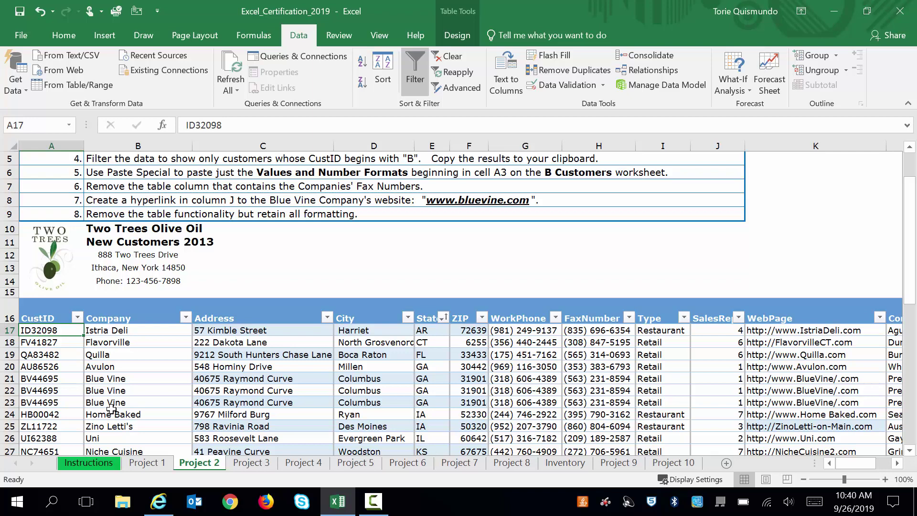
pyautogui.hotkey('ctrl', 'shift', 'Down')
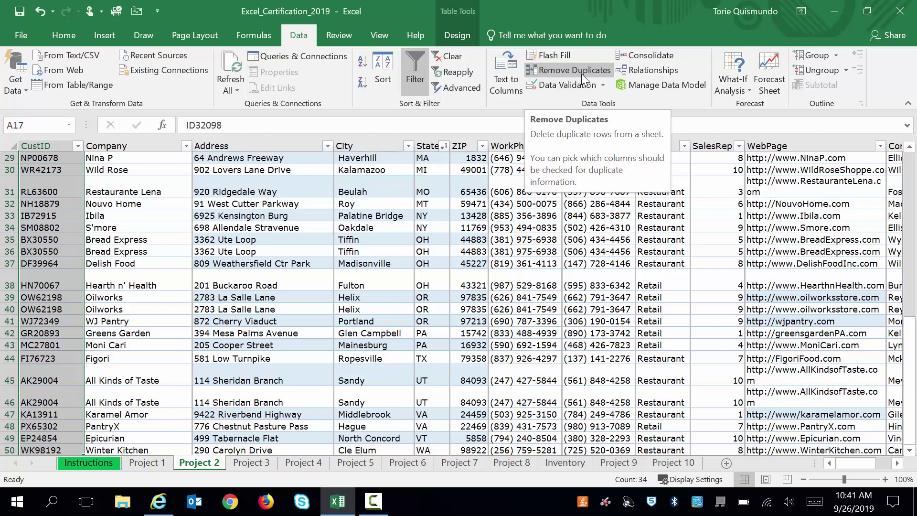
pyautogui.click(465, 39)
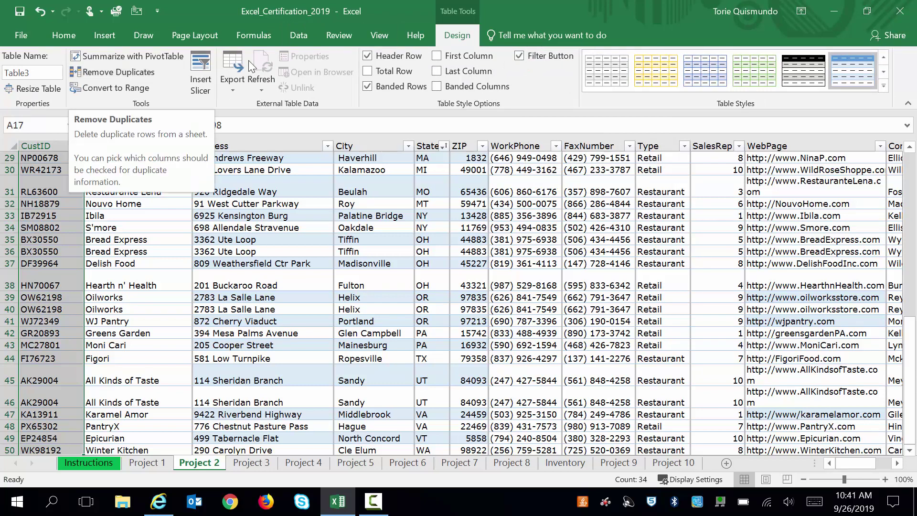
pyautogui.click(299, 37)
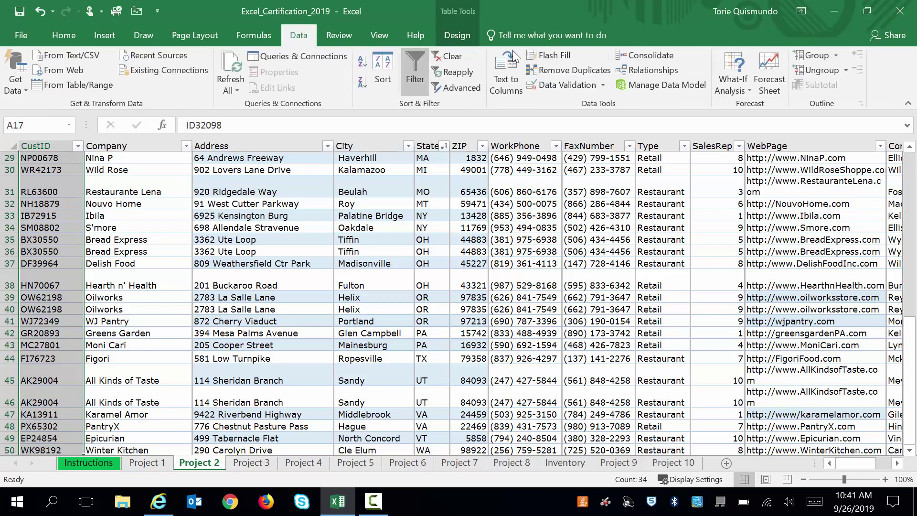
pyautogui.click(557, 72)
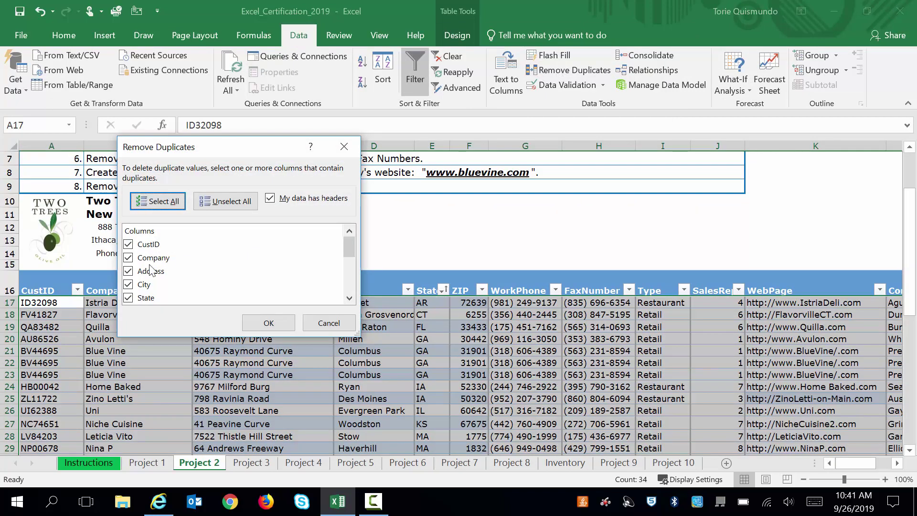
pyautogui.click(221, 203)
pyautogui.click(128, 245)
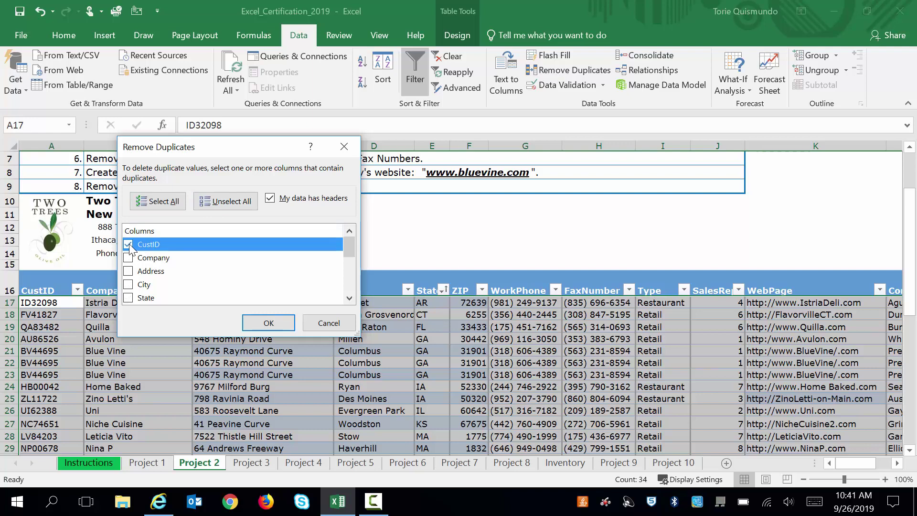
pyautogui.click(268, 323)
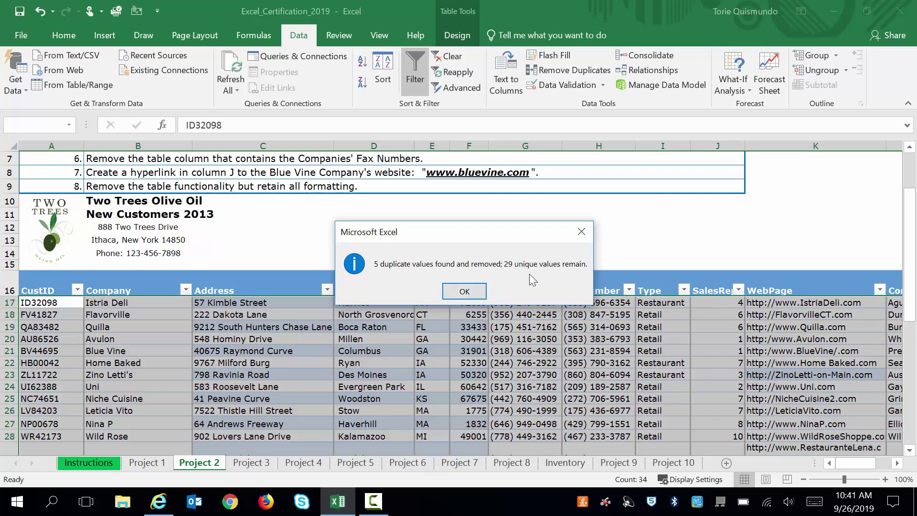
pyautogui.click(465, 291)
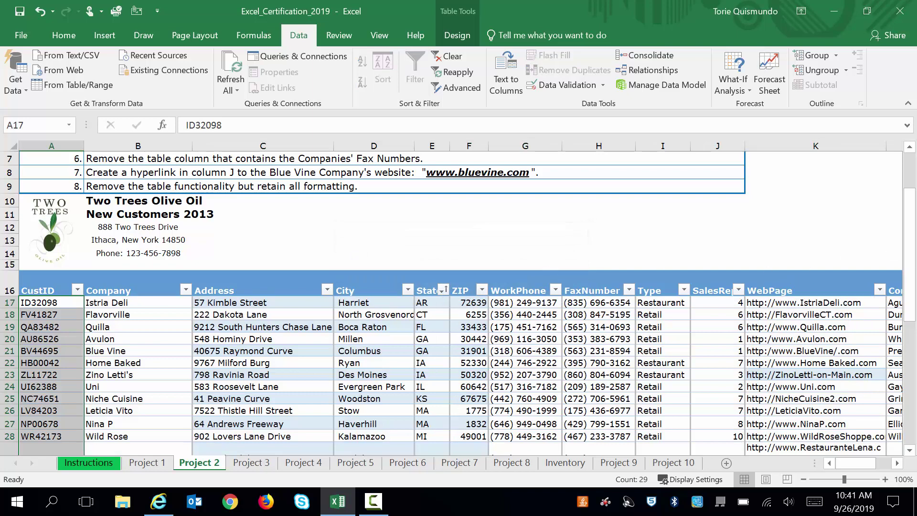
# - Start a custom sort on the customer table and order its State level by cell values from Z to A
pyautogui.moveTo(913, 270); pyautogui.dragTo(914, 230)
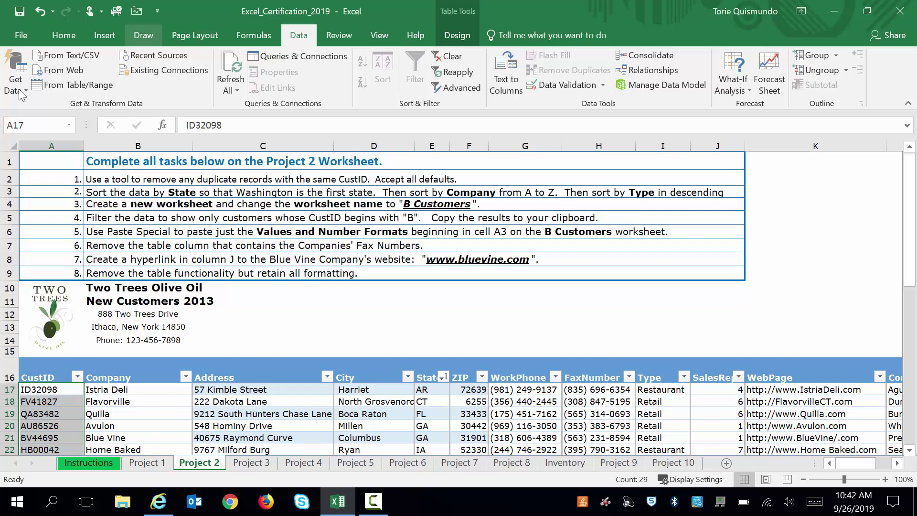
pyautogui.click(63, 35)
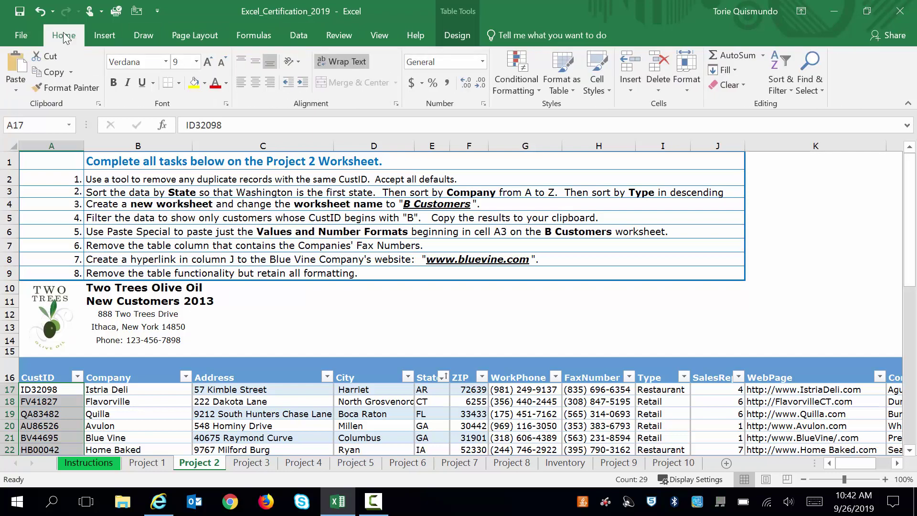
pyautogui.click(781, 85)
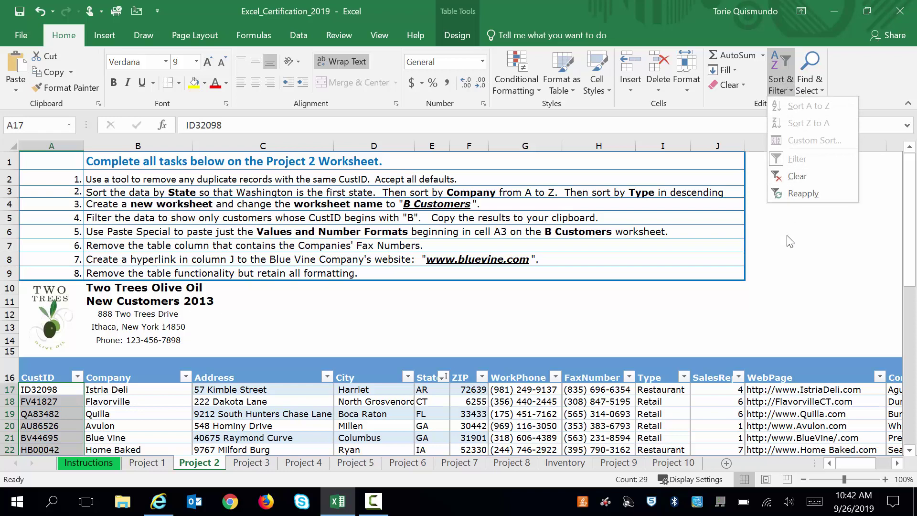
pyautogui.click(725, 404)
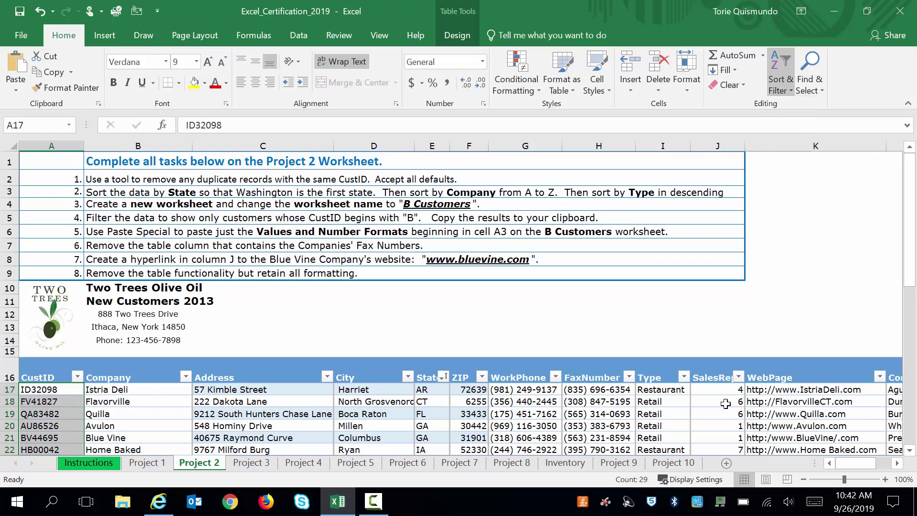
pyautogui.click(725, 403)
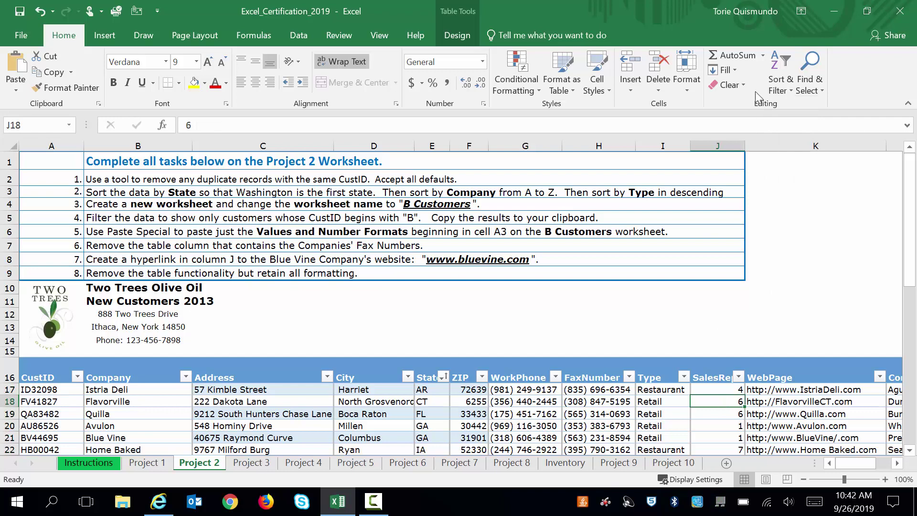
pyautogui.click(774, 90)
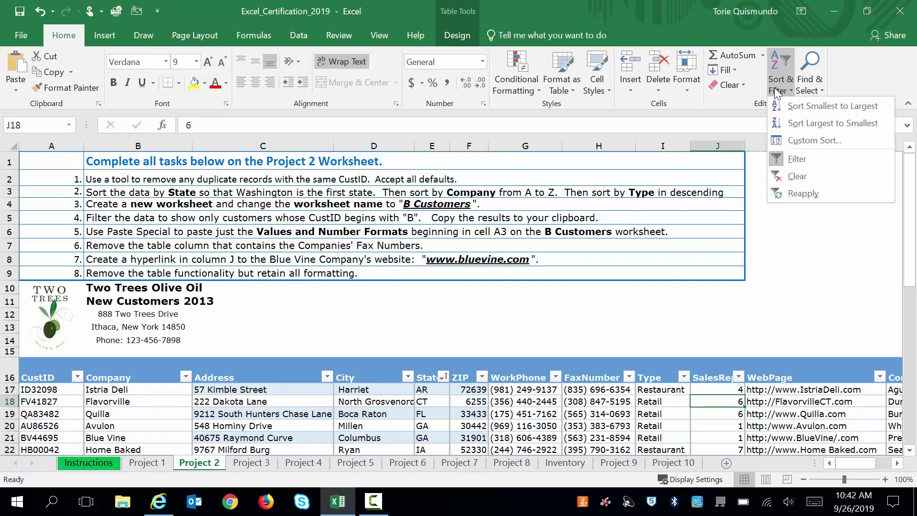
pyautogui.click(573, 409)
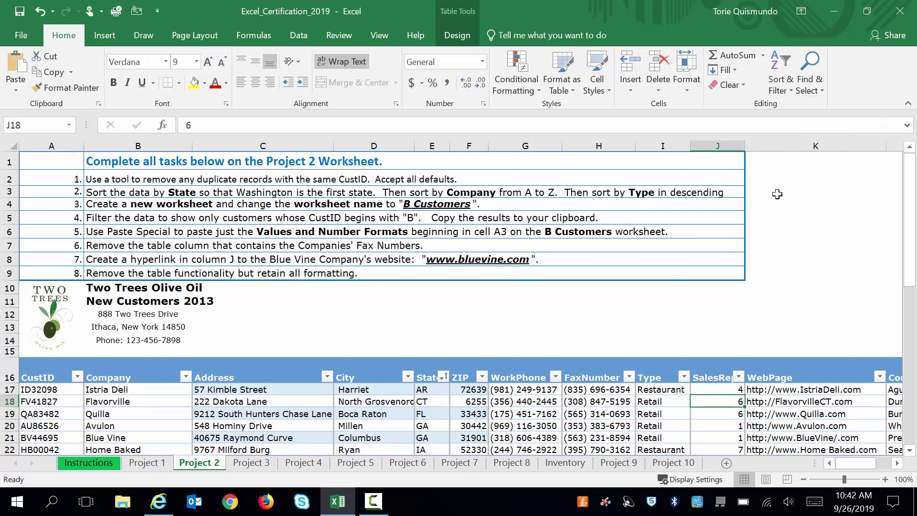
pyautogui.click(778, 84)
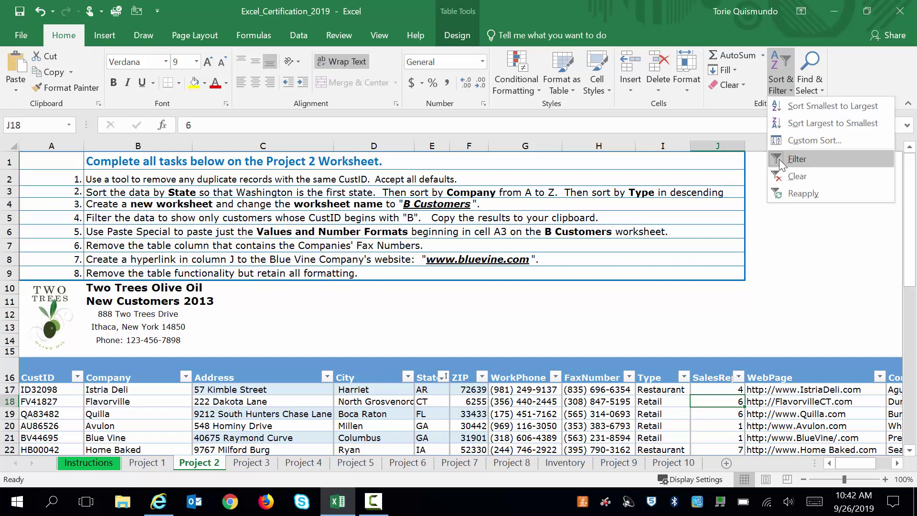
pyautogui.click(792, 141)
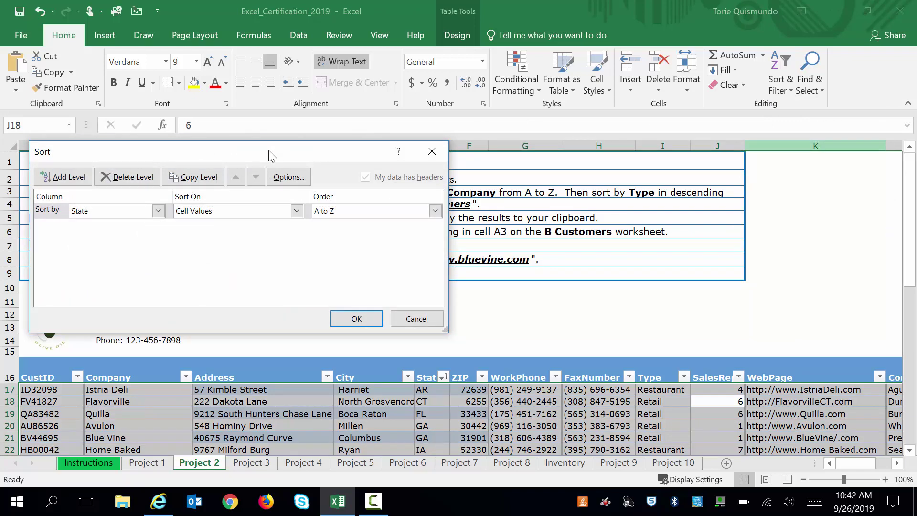
pyautogui.moveTo(269, 151); pyautogui.dragTo(470, 223)
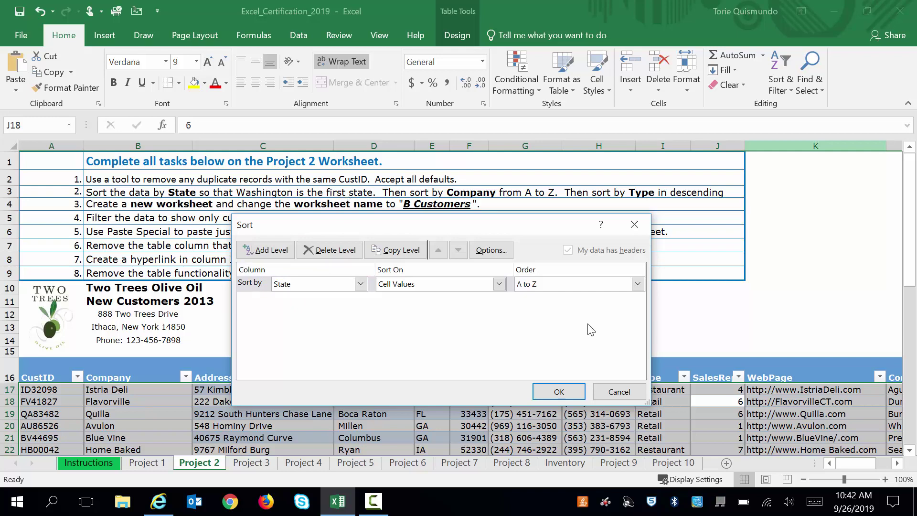
pyautogui.click(637, 283)
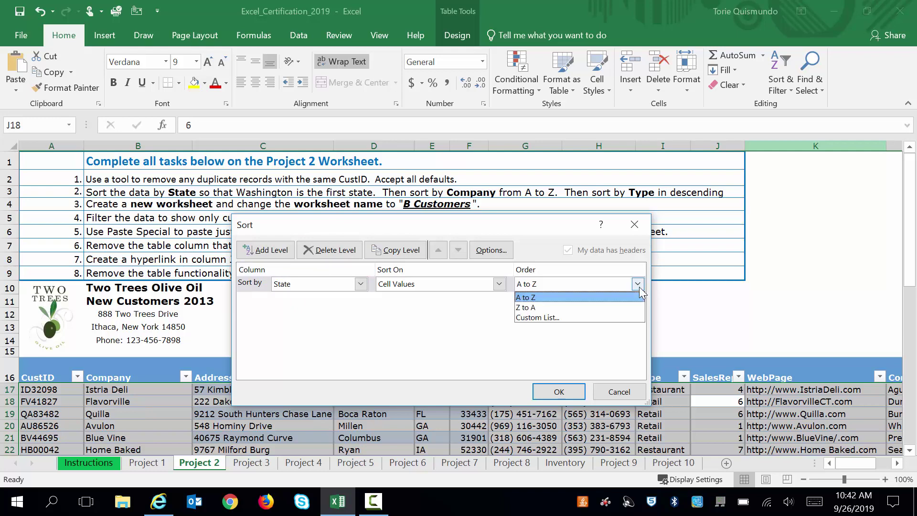
pyautogui.click(626, 308)
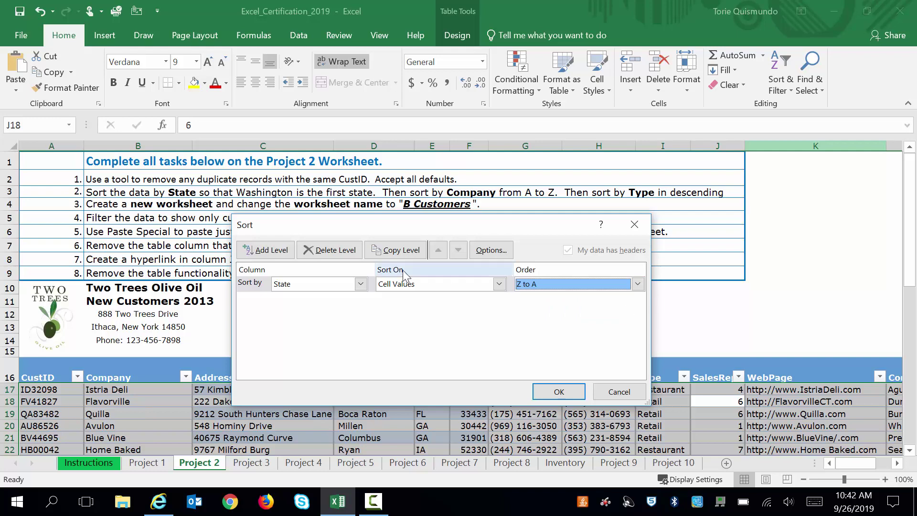
# - Add a second sort level on Company by cell values, ordered A to Z
pyautogui.click(268, 252)
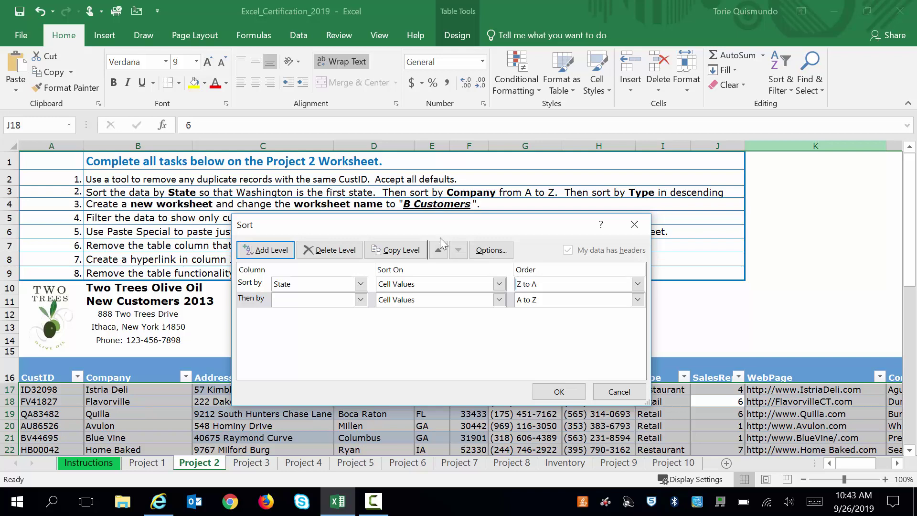
pyautogui.click(361, 300)
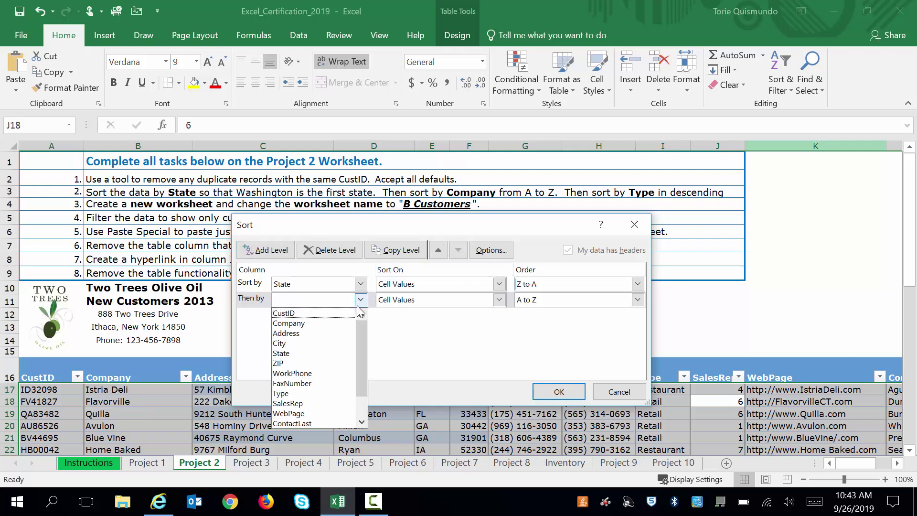
pyautogui.click(350, 324)
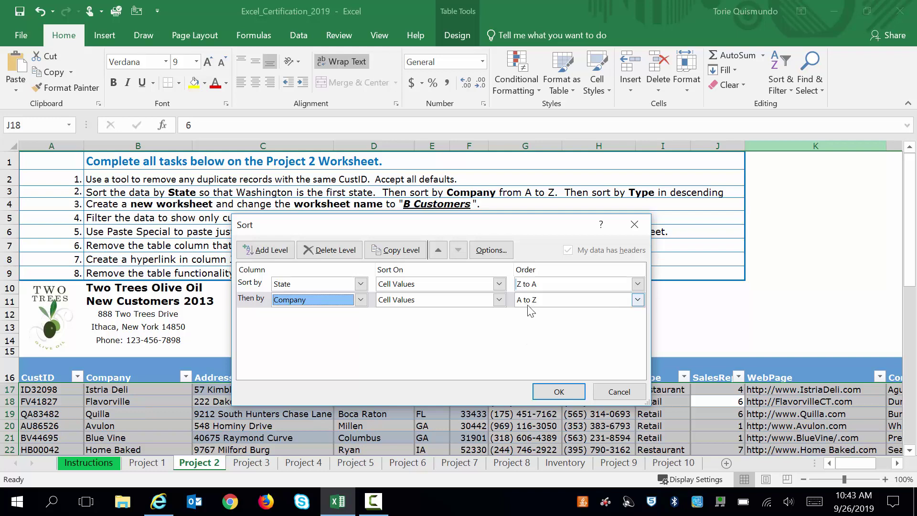
# - Add a third sort level on Type by cell values, ordered Z to A, and apply the sort to the table
pyautogui.click(275, 254)
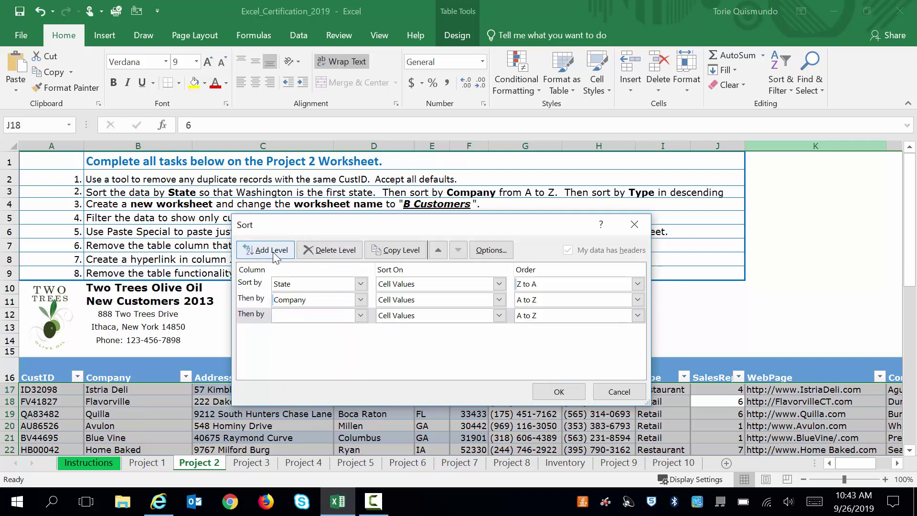
pyautogui.click(362, 316)
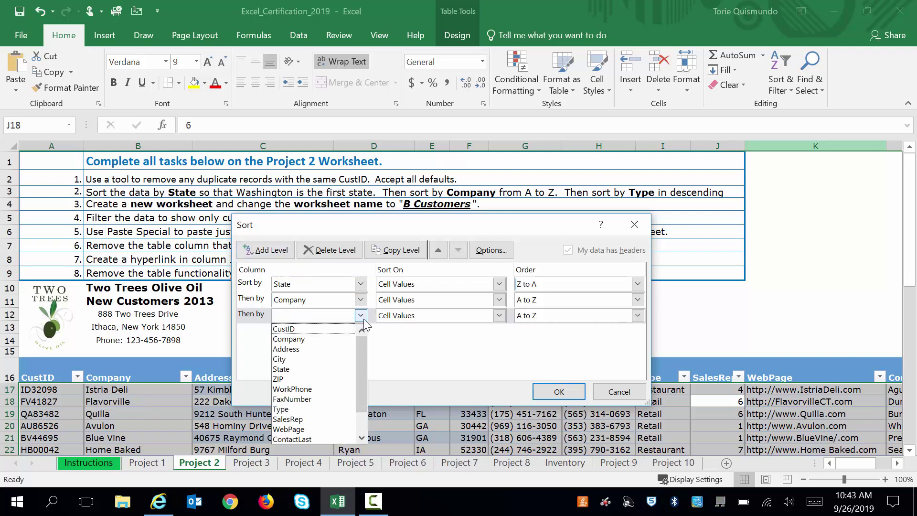
pyautogui.click(328, 409)
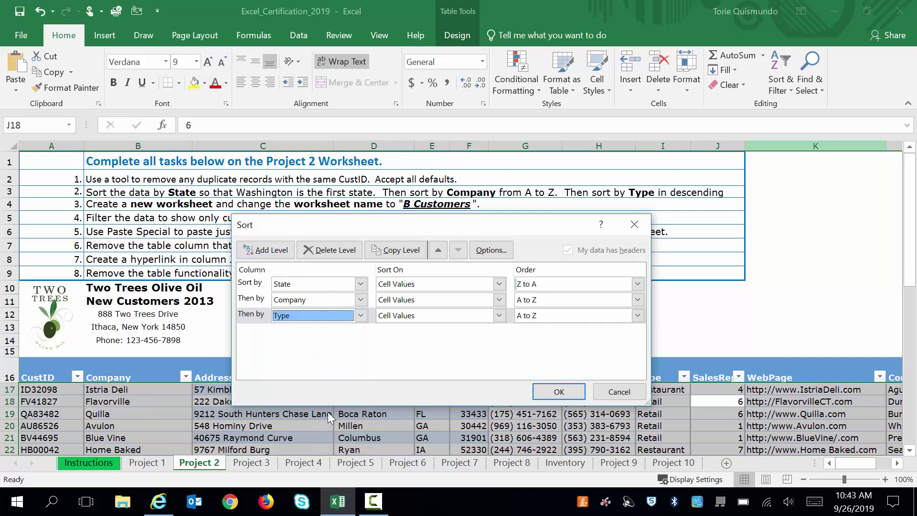
pyautogui.click(638, 319)
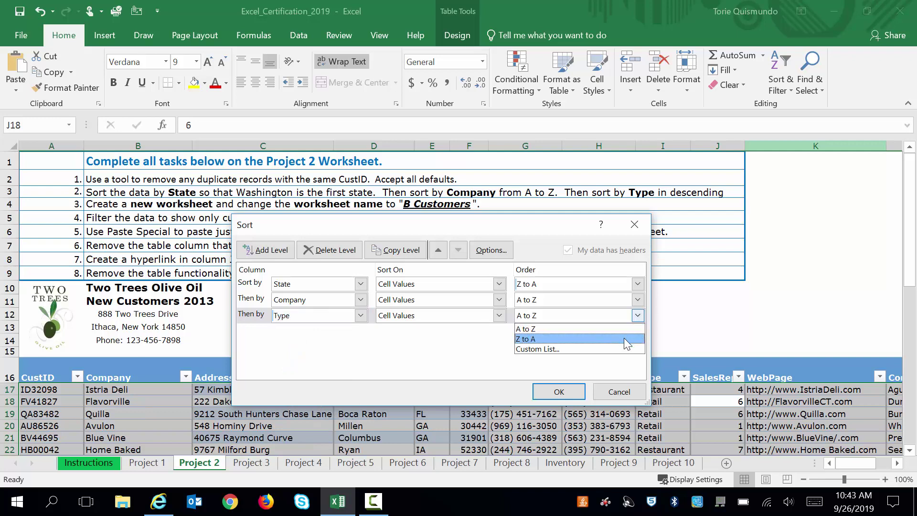
pyautogui.click(627, 339)
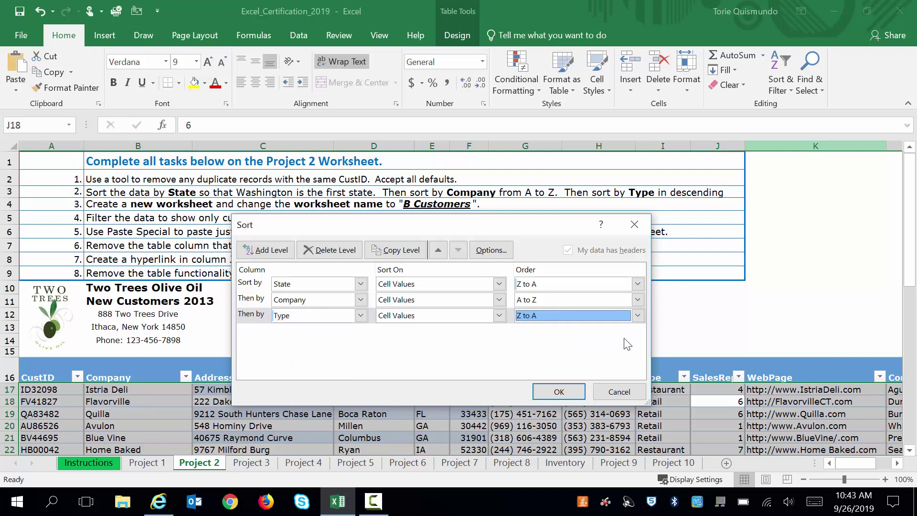
pyautogui.click(571, 397)
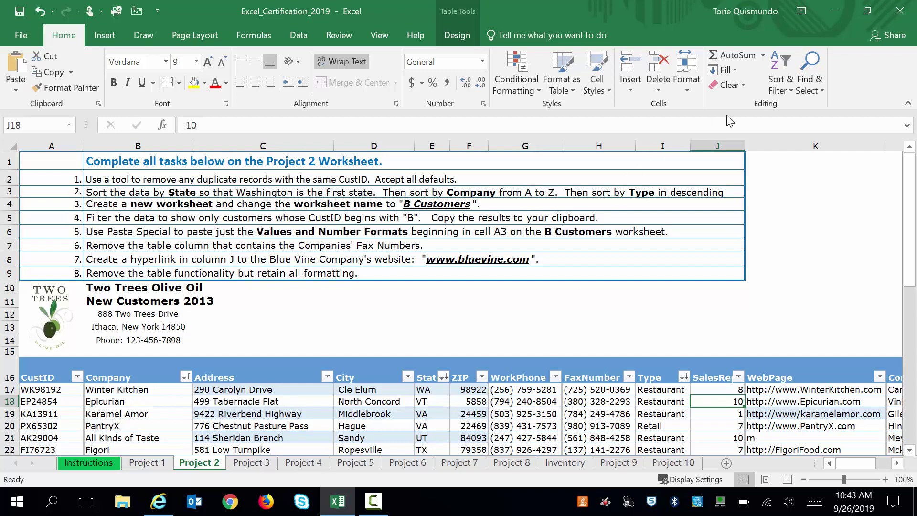
# - Review the customer table's custom sort levels for State, Company and Type, closing the settings without changes
pyautogui.click(777, 90)
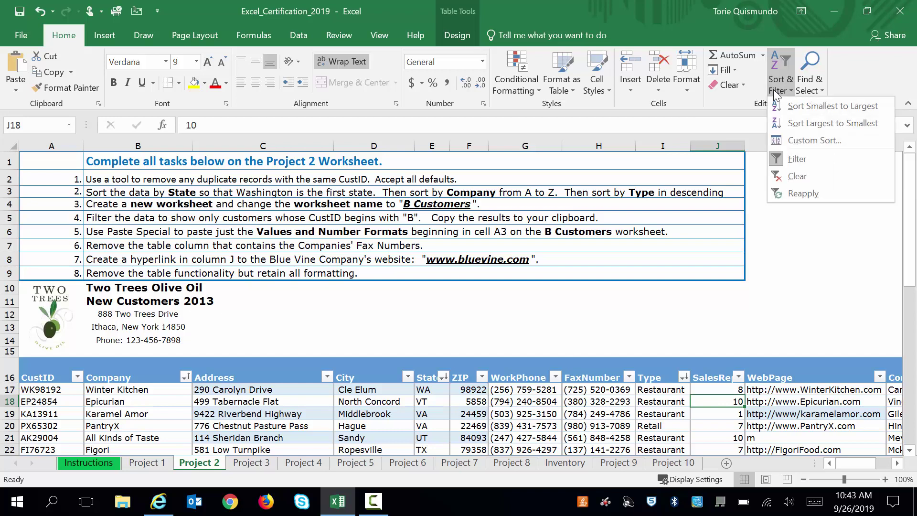
pyautogui.click(606, 418)
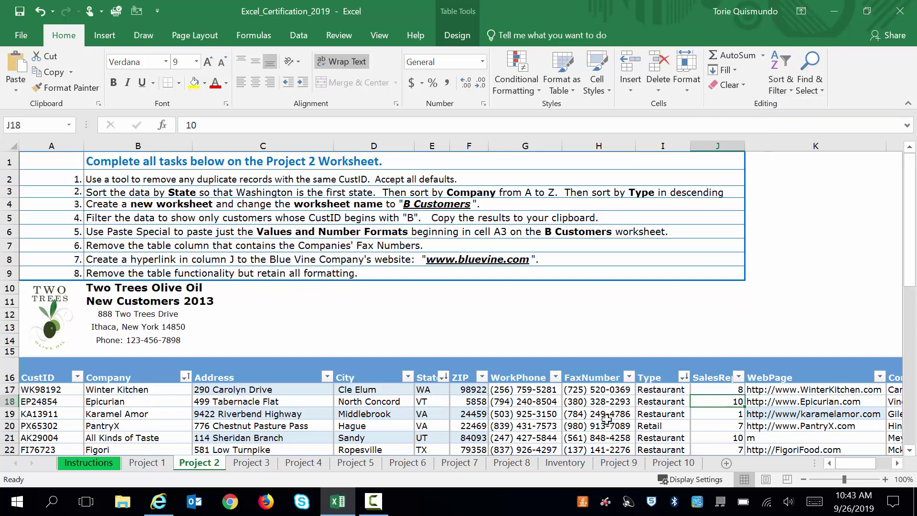
pyautogui.click(606, 421)
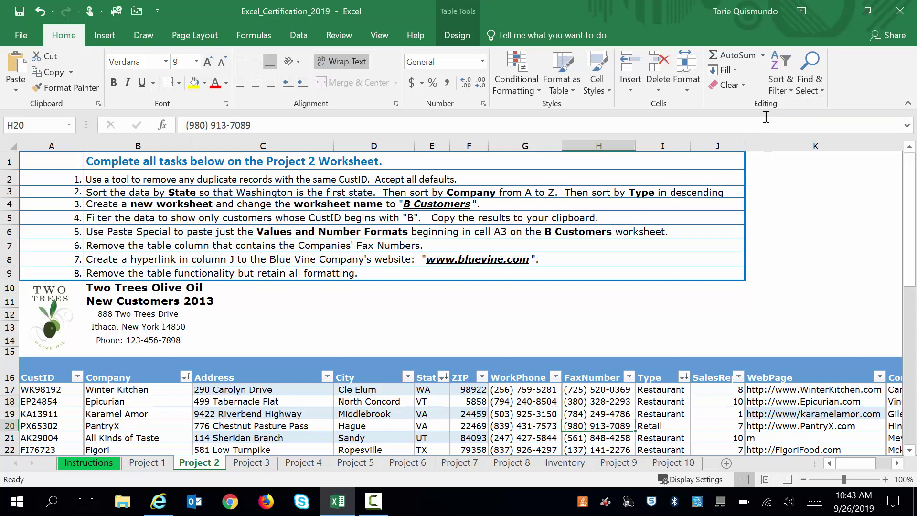
pyautogui.click(778, 92)
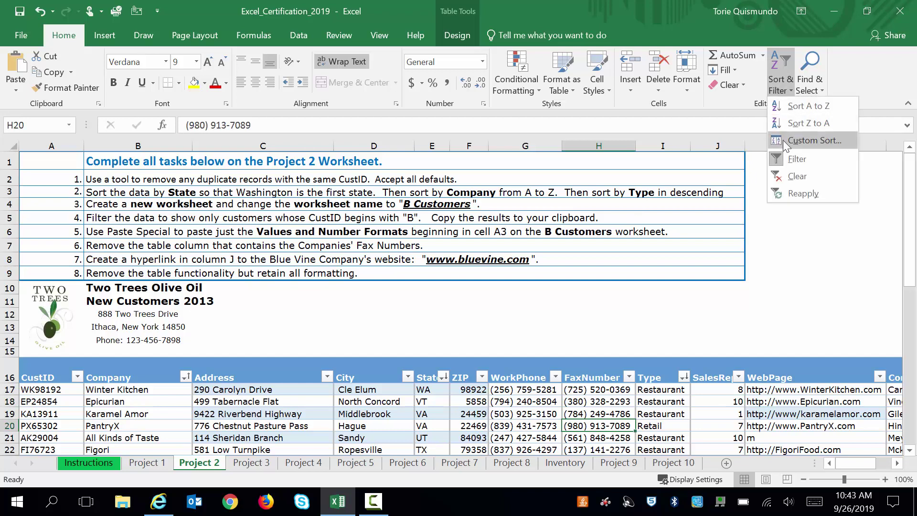
pyautogui.click(812, 141)
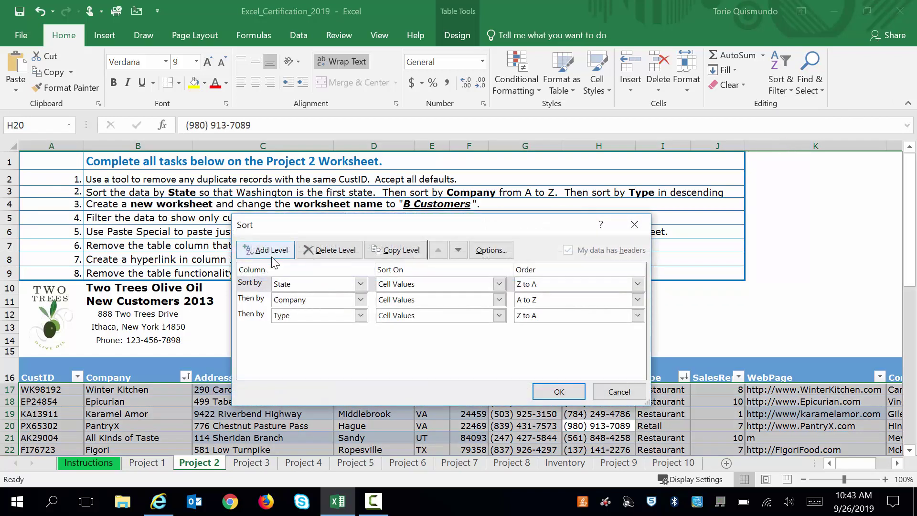
pyautogui.click(635, 225)
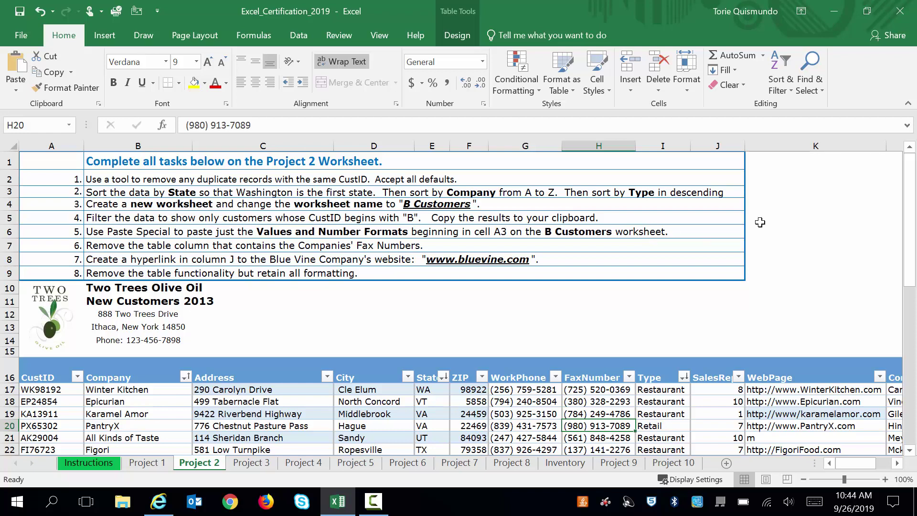
# - Add a new worksheet after Project 2 and name it "B Customers"
pyautogui.click(726, 464)
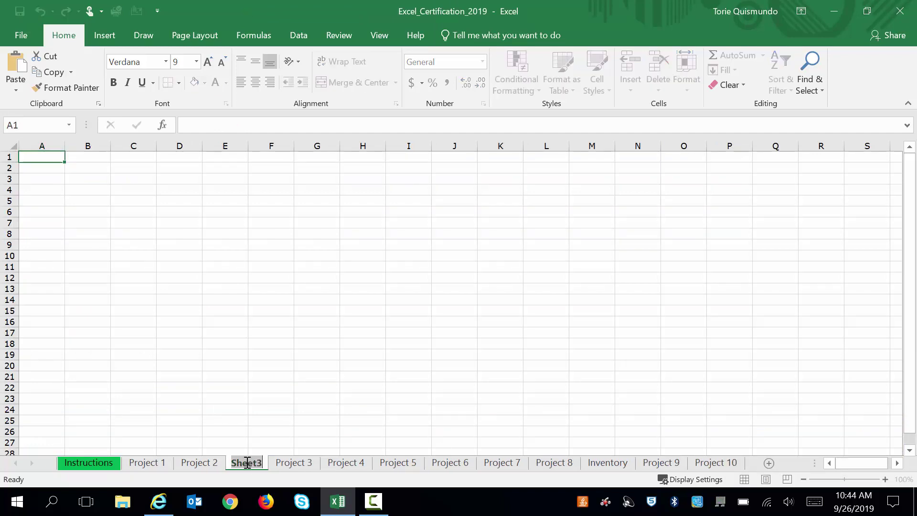
pyautogui.click(199, 464)
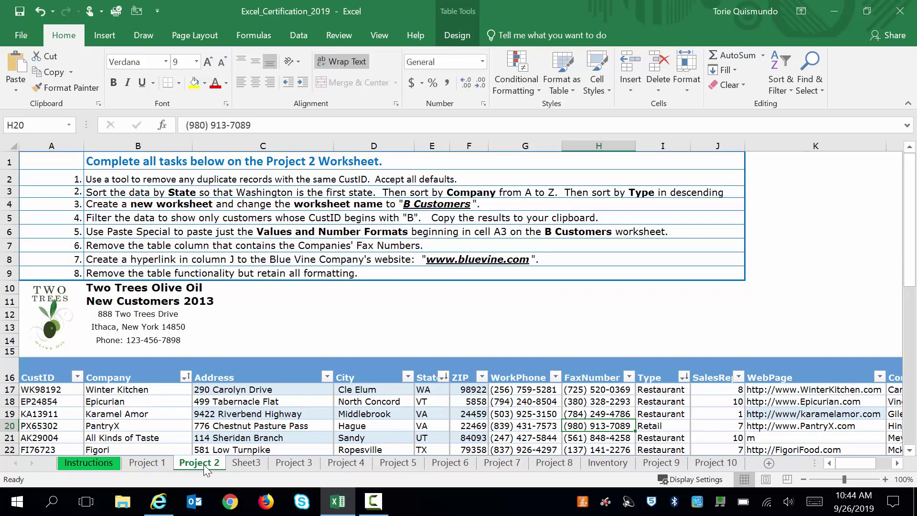
pyautogui.doubleClick(239, 463)
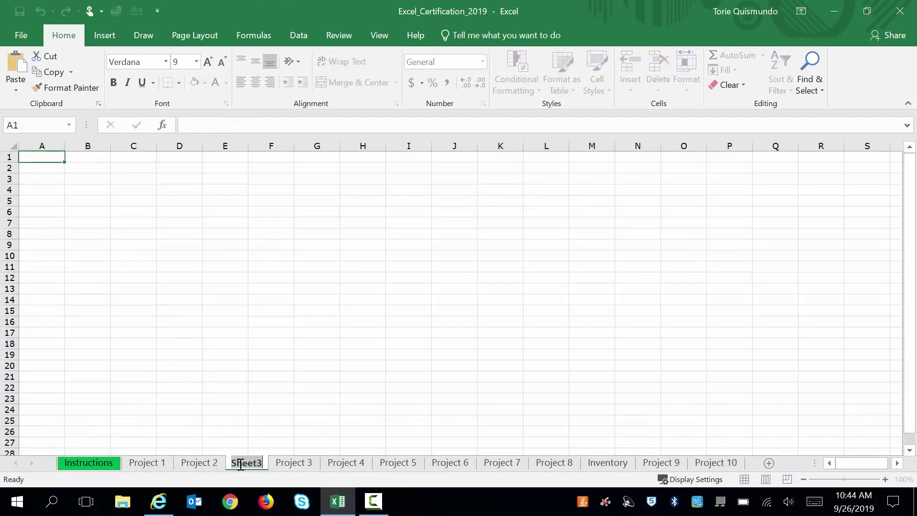
pyautogui.write('B')
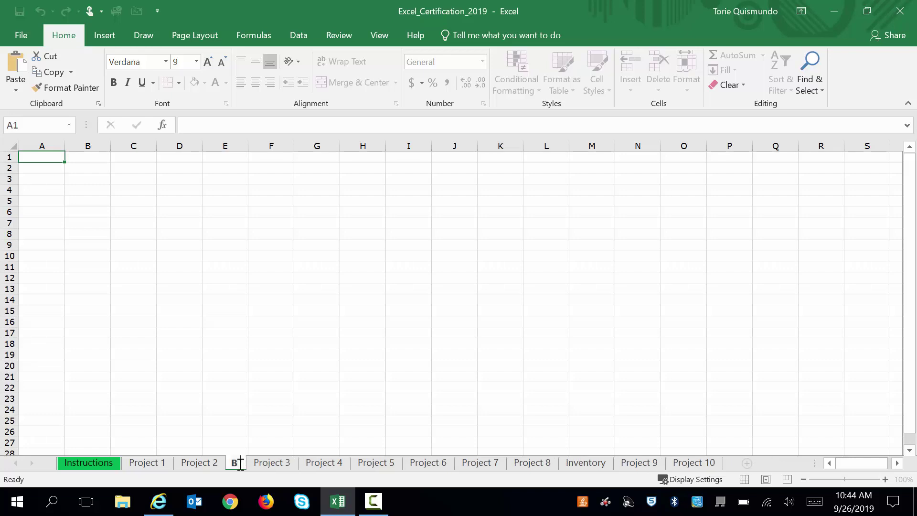
pyautogui.write(' Customer')
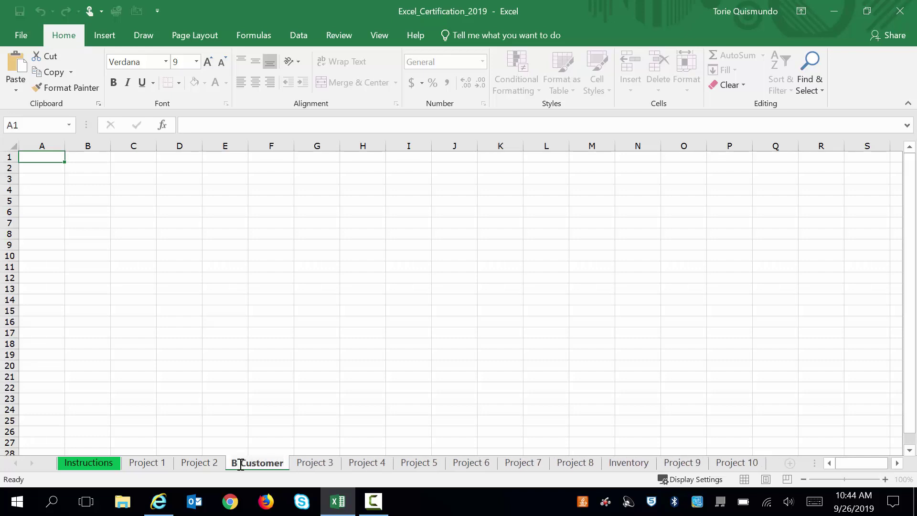
pyautogui.write('s')
pyautogui.click(233, 400)
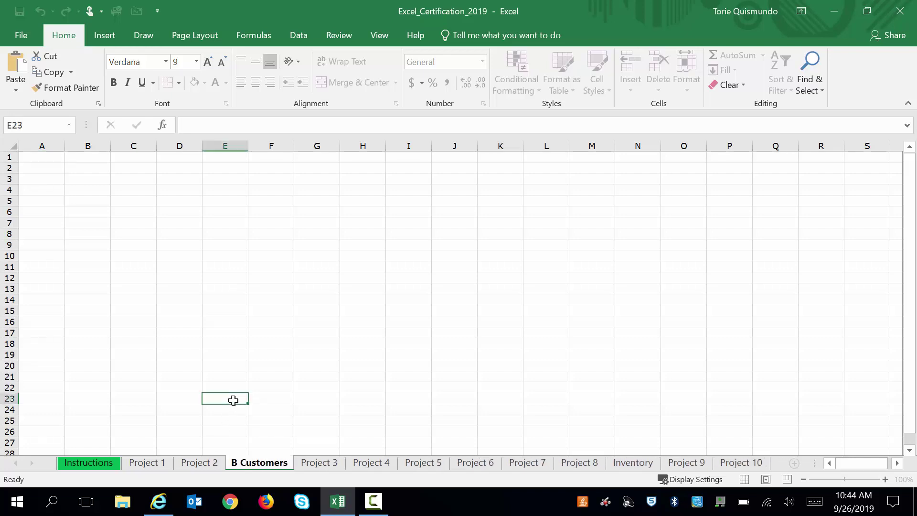
# - On Project 2, filter the CustID column by searching for "B" and keeping only the IDs that begin with B
pyautogui.click(208, 464)
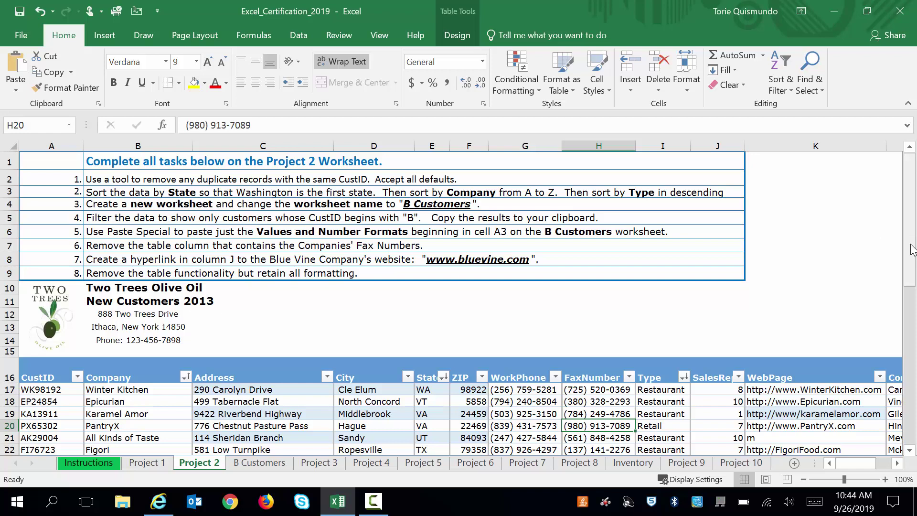
pyautogui.moveTo(912, 249); pyautogui.dragTo(912, 267)
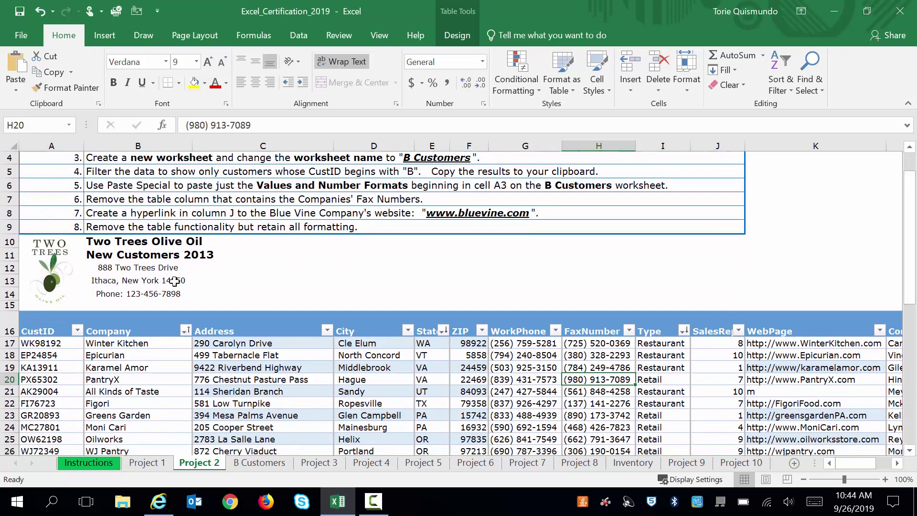
pyautogui.click(77, 331)
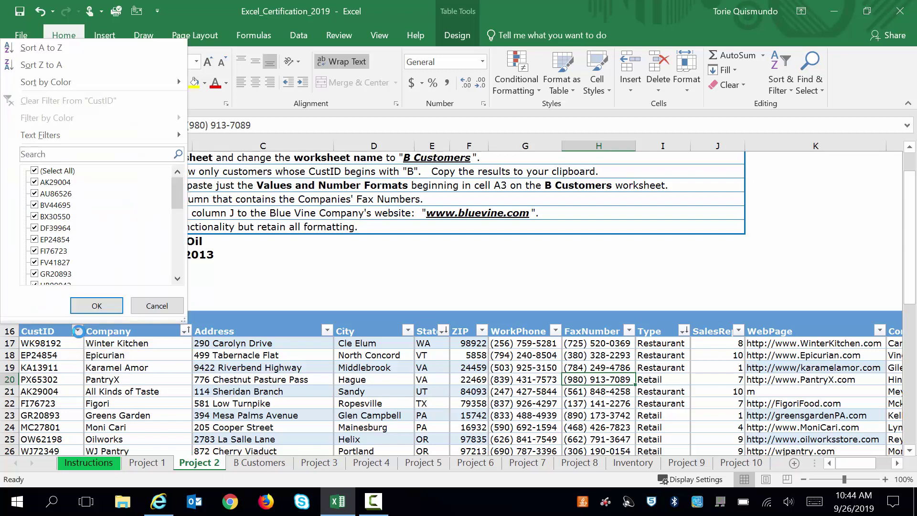
pyautogui.click(35, 171)
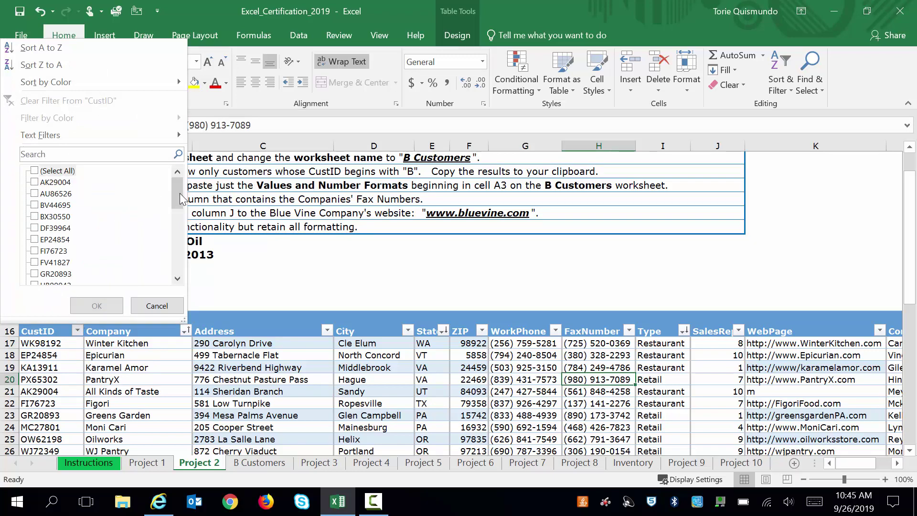
pyautogui.moveTo(180, 198); pyautogui.dragTo(175, 175)
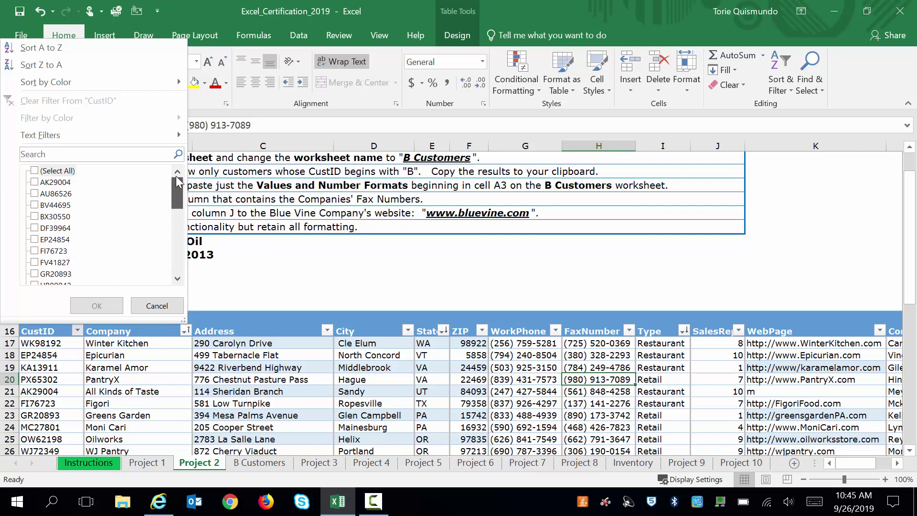
pyautogui.click(67, 156)
pyautogui.write('b')
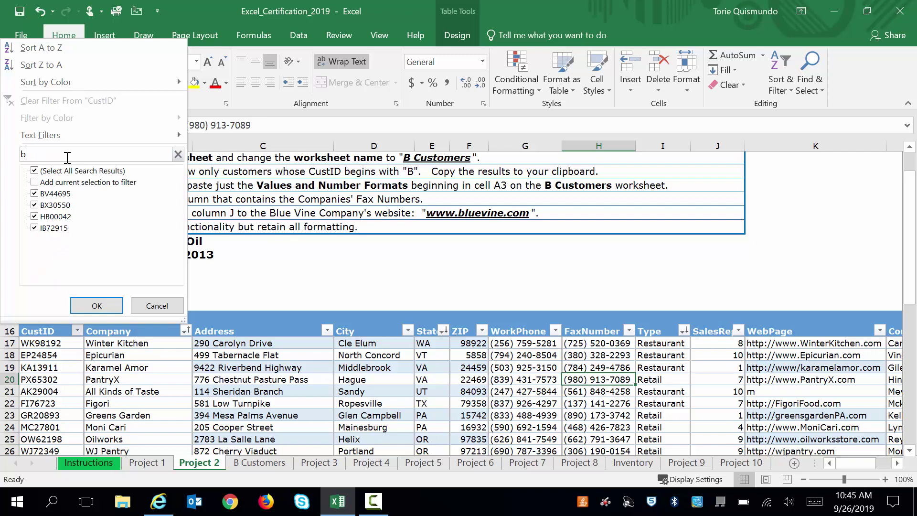
pyautogui.press('BackSpace')
pyautogui.write('B')
pyautogui.click(34, 217)
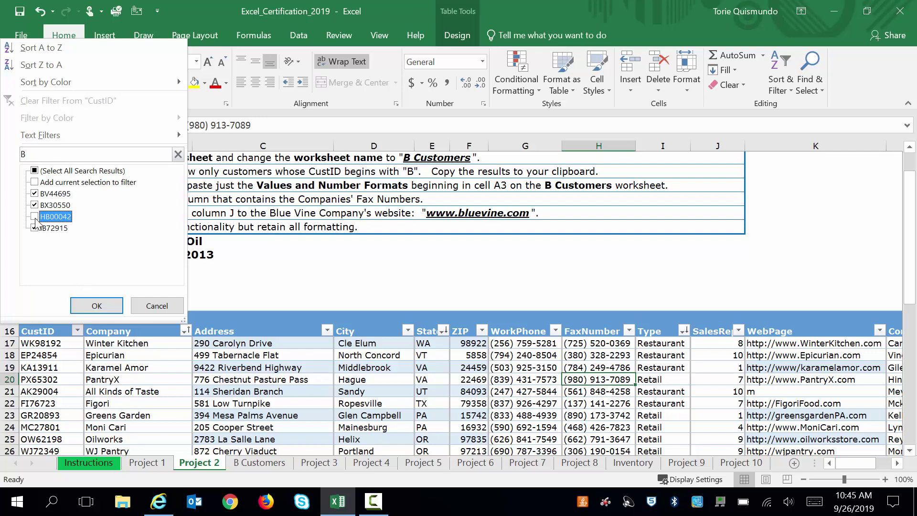
pyautogui.click(36, 229)
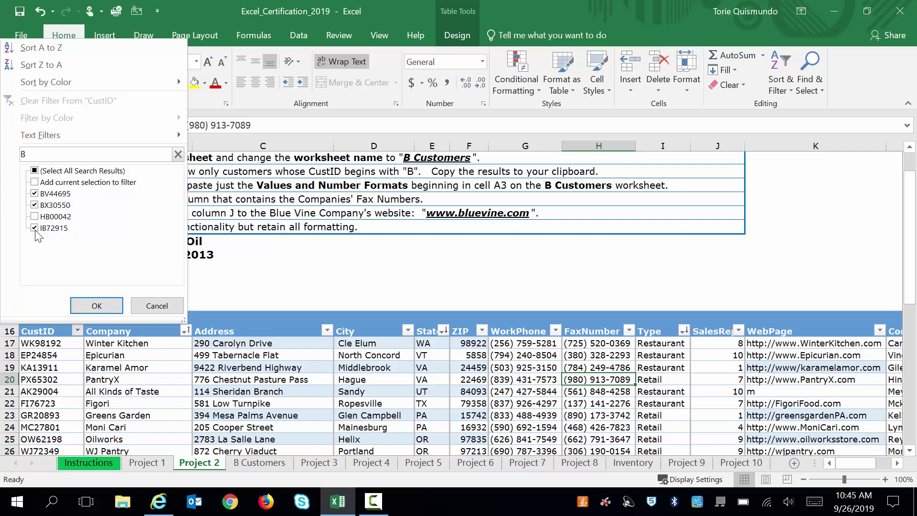
pyautogui.click(97, 306)
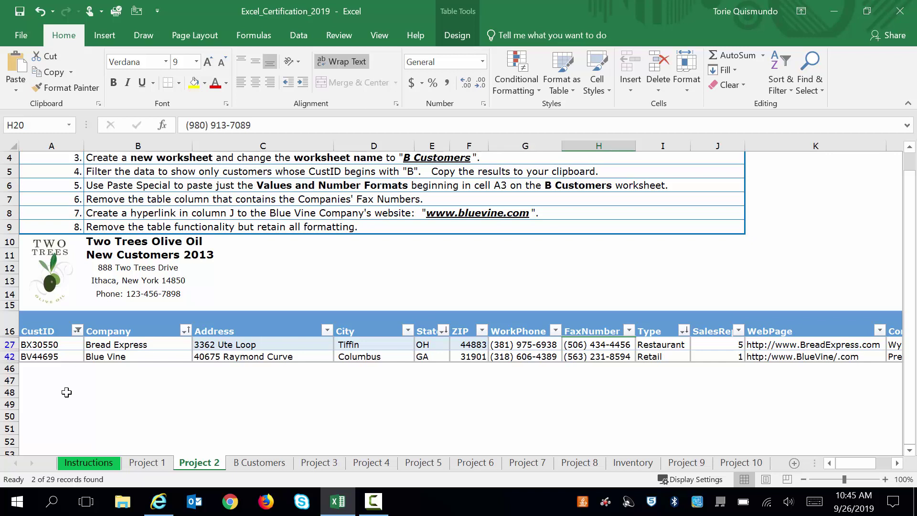
# - Copy the filtered customer records with their header row, from CustID through DirectPhone, and display the clipboard contents
pyautogui.click(36, 330)
pyautogui.moveTo(37, 331); pyautogui.dragTo(813, 356)
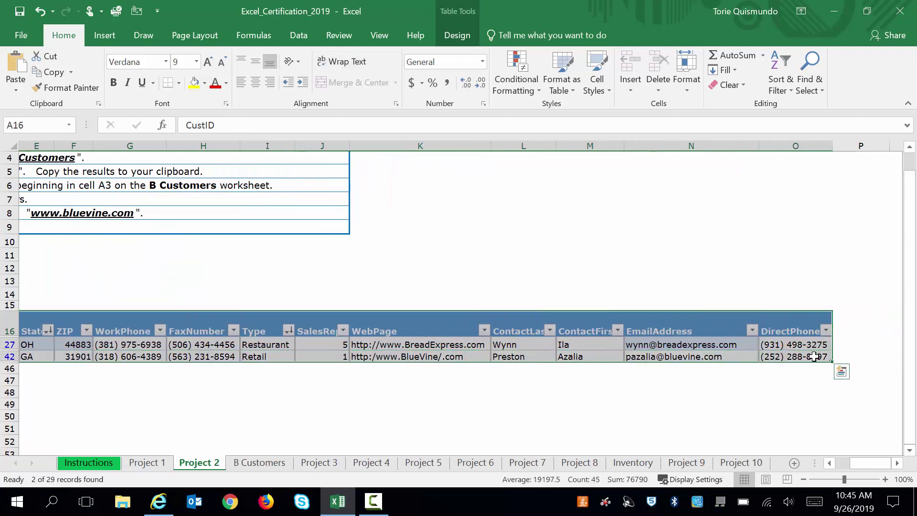
pyautogui.hotkey('ctrl', 'c')
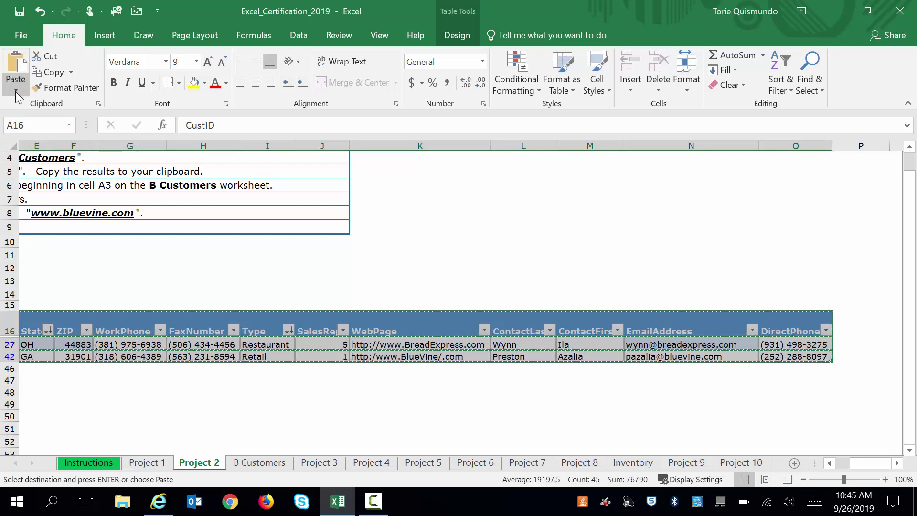
pyautogui.click(99, 102)
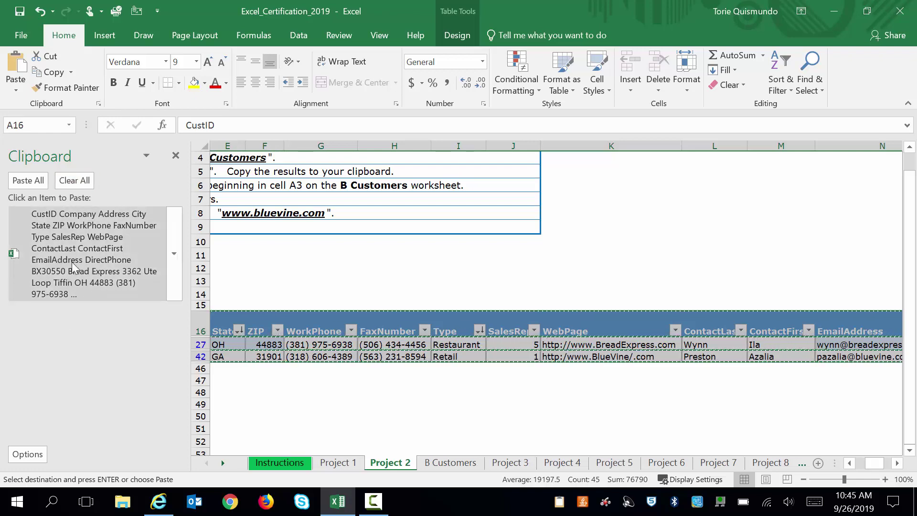
# - Examine the Project 2 instructions for where and how to paste the copied customer records
pyautogui.click(274, 270)
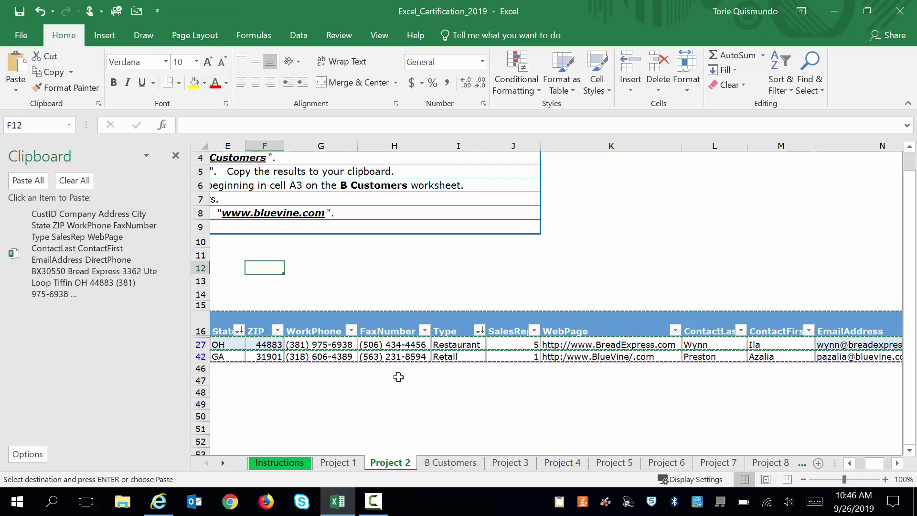
pyautogui.click(803, 479)
pyautogui.click(803, 479)
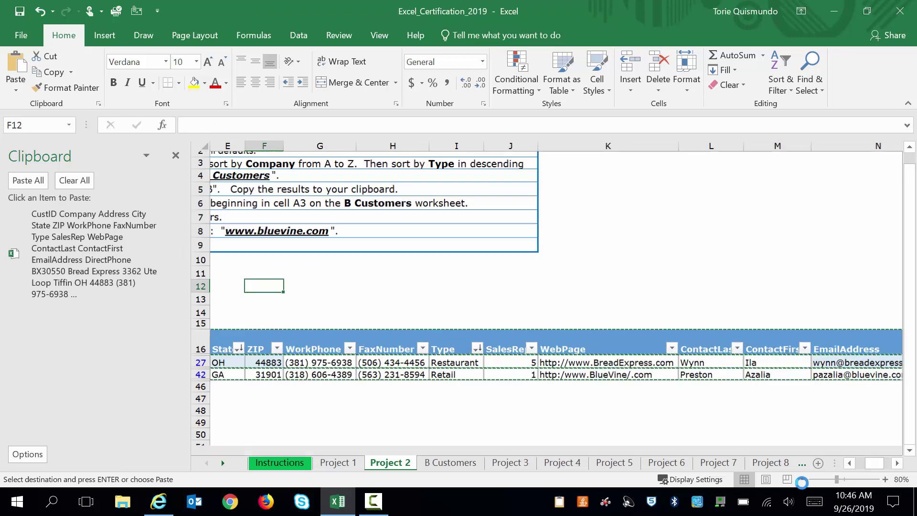
pyautogui.moveTo(801, 482); pyautogui.dragTo(847, 486)
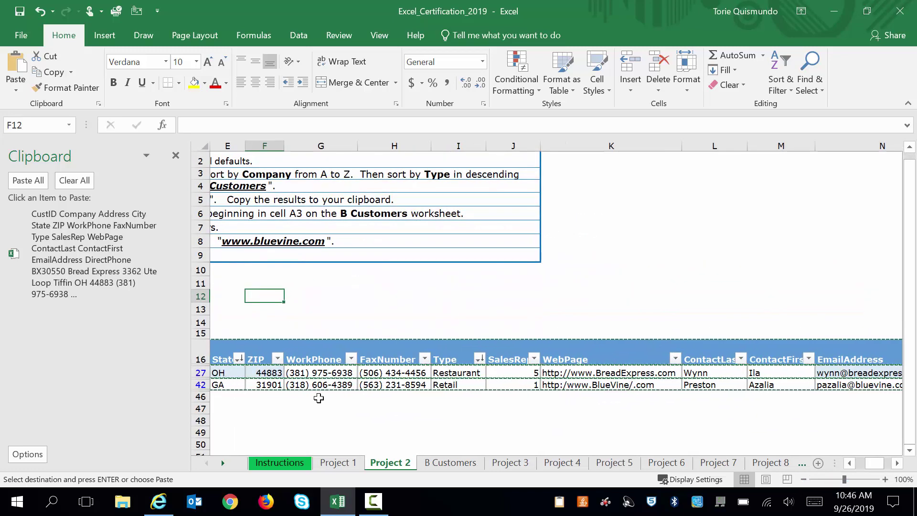
pyautogui.press('Left')
pyautogui.press('Left')
pyautogui.press('Left')
pyautogui.press('Left')
pyautogui.press('Left')
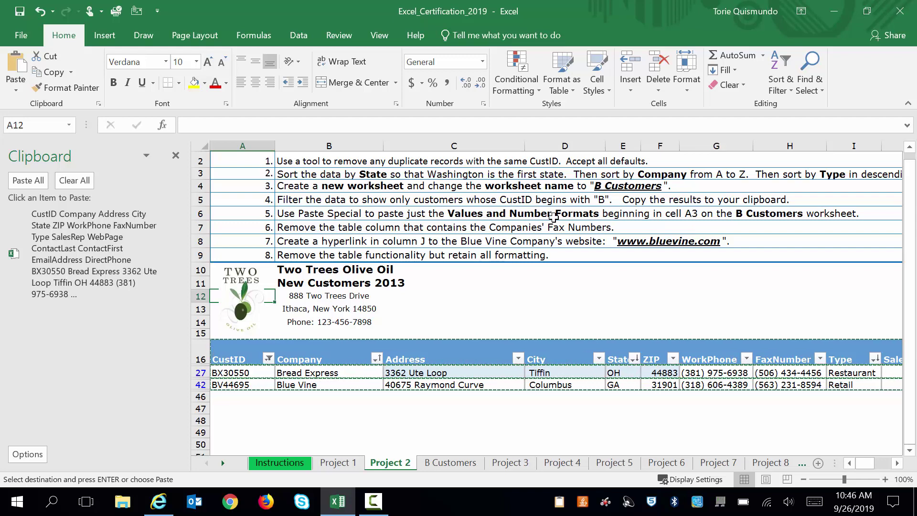
# - Paste the copied customer records beginning in cell A3 of the B Customers worksheet and open the paste options
pyautogui.click(449, 462)
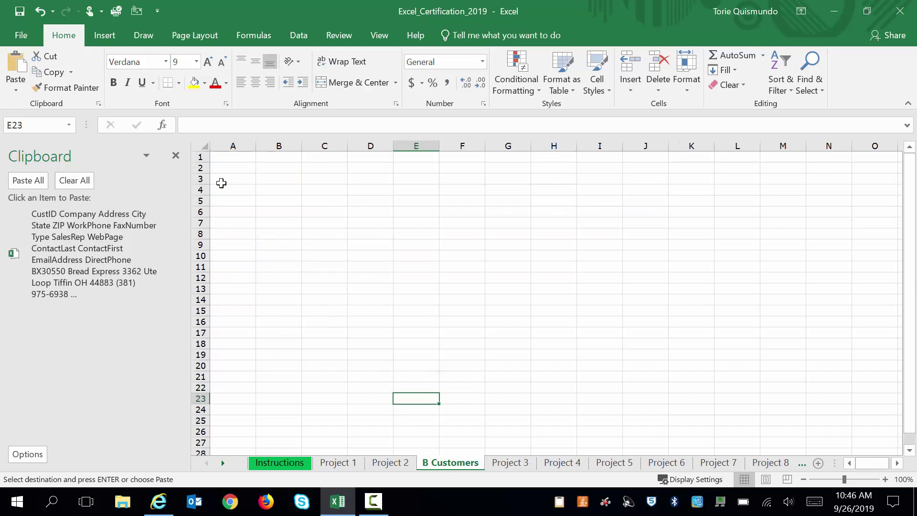
pyautogui.click(222, 182)
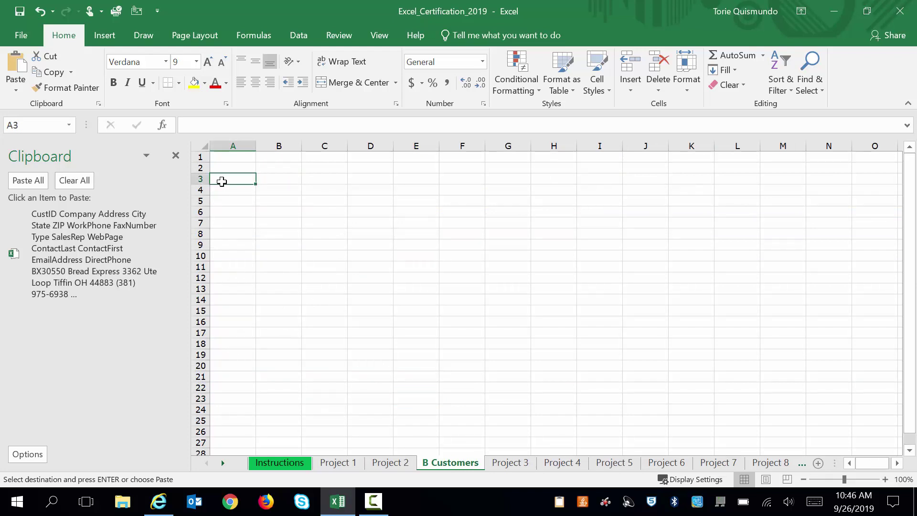
pyautogui.hotkey('ctrl', 'v')
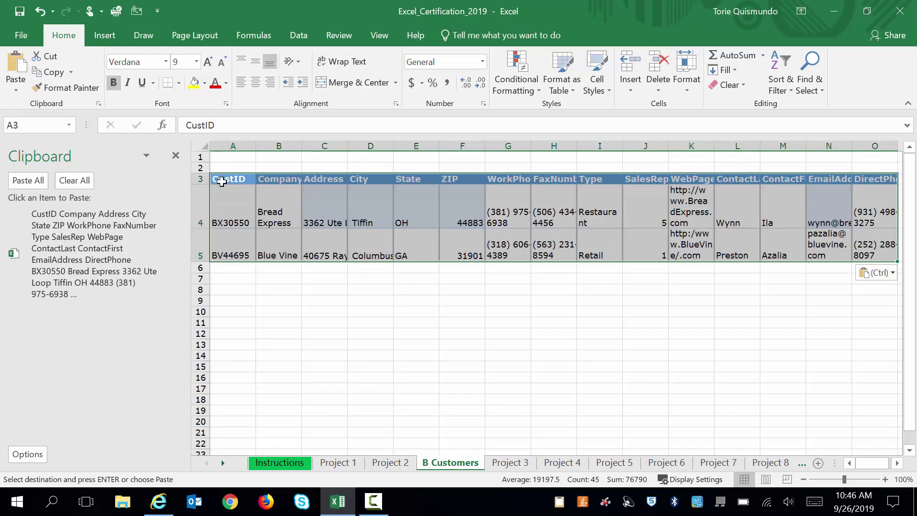
pyautogui.click(892, 276)
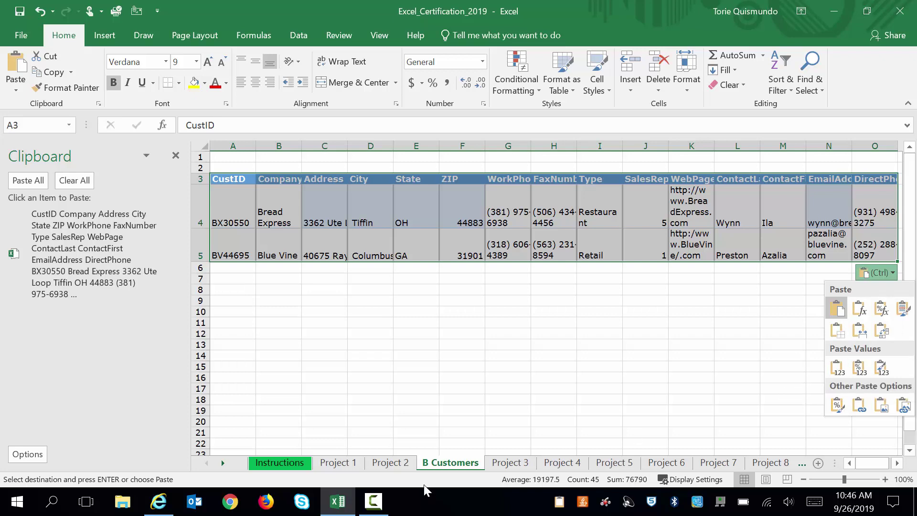
# - Recheck the Paste Special instruction on Project 2 and return to the B Customers worksheet
pyautogui.click(384, 464)
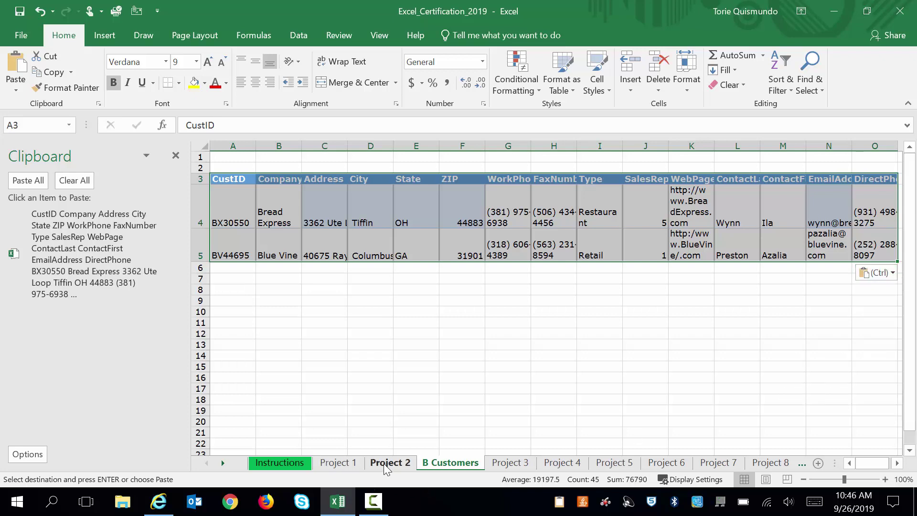
pyautogui.click(384, 463)
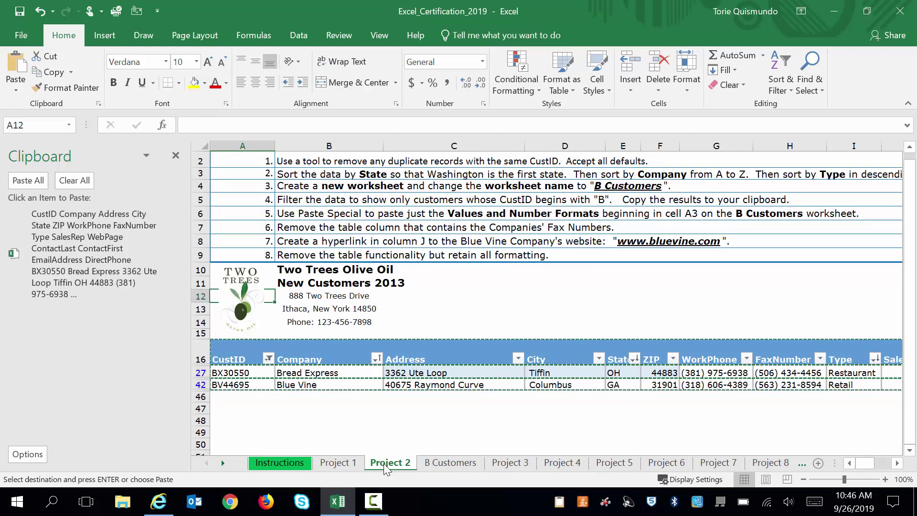
pyautogui.click(432, 463)
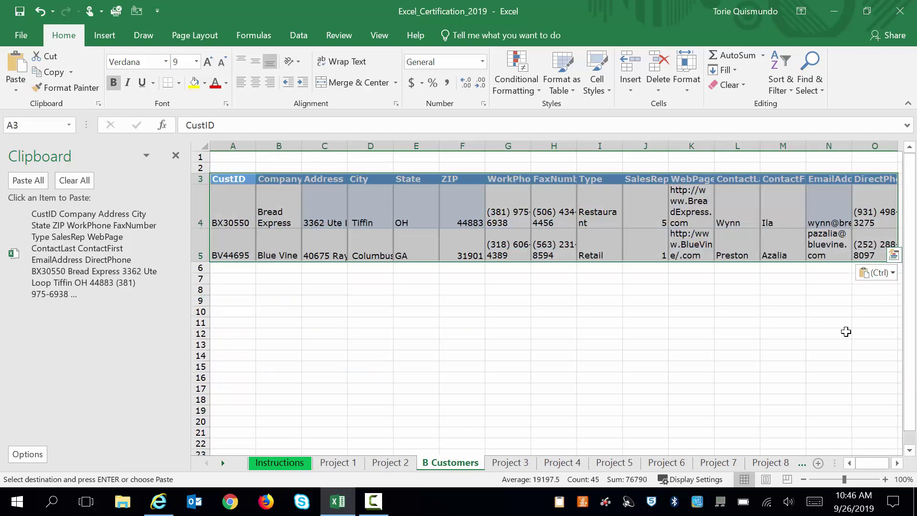
# - Convert the pasted B Customers records to values and number formatting only, and return to Project 2 with the clipboard pane and copy selection dismissed
pyautogui.click(891, 273)
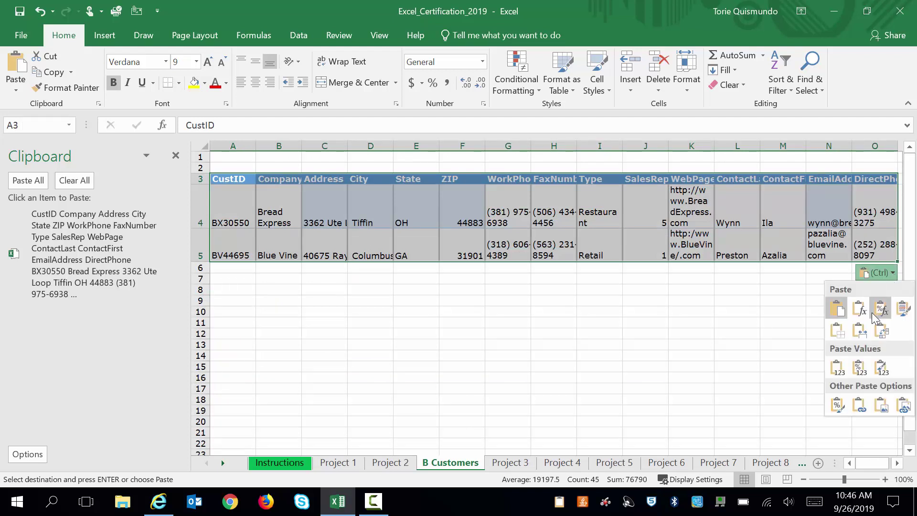
pyautogui.click(857, 367)
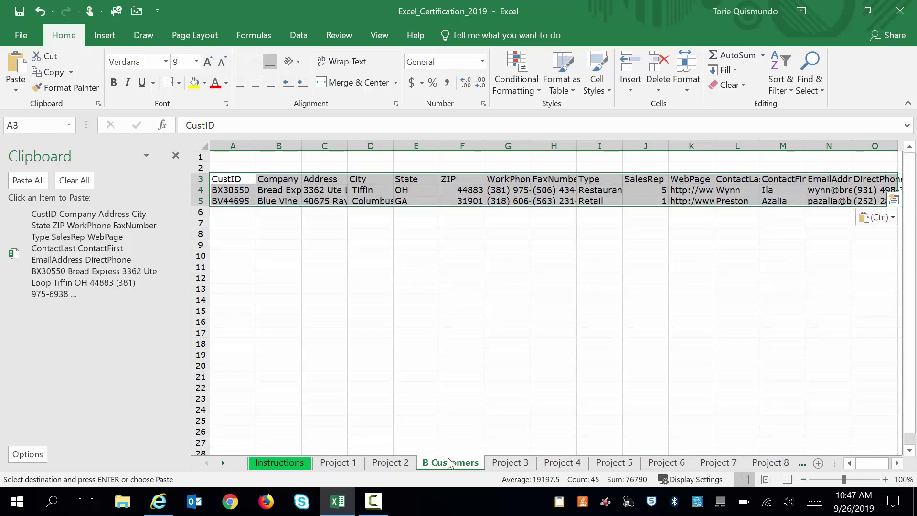
pyautogui.click(390, 463)
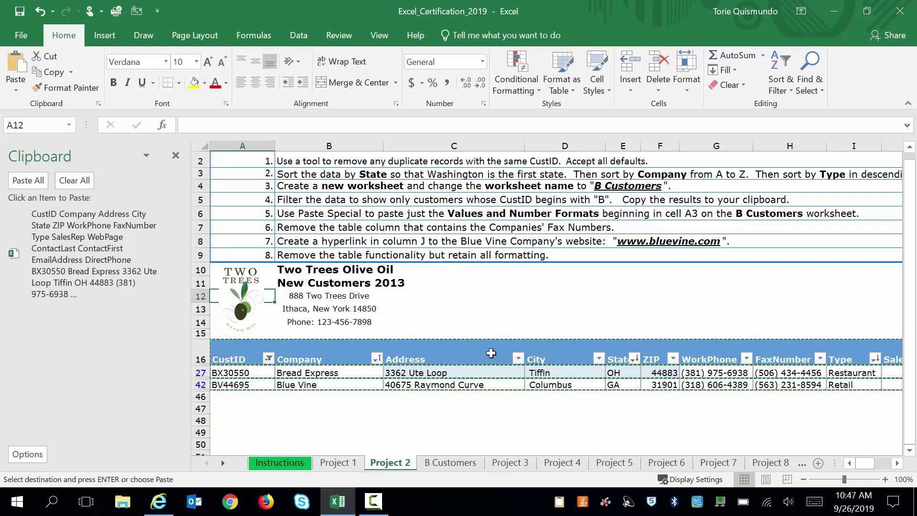
pyautogui.click(176, 156)
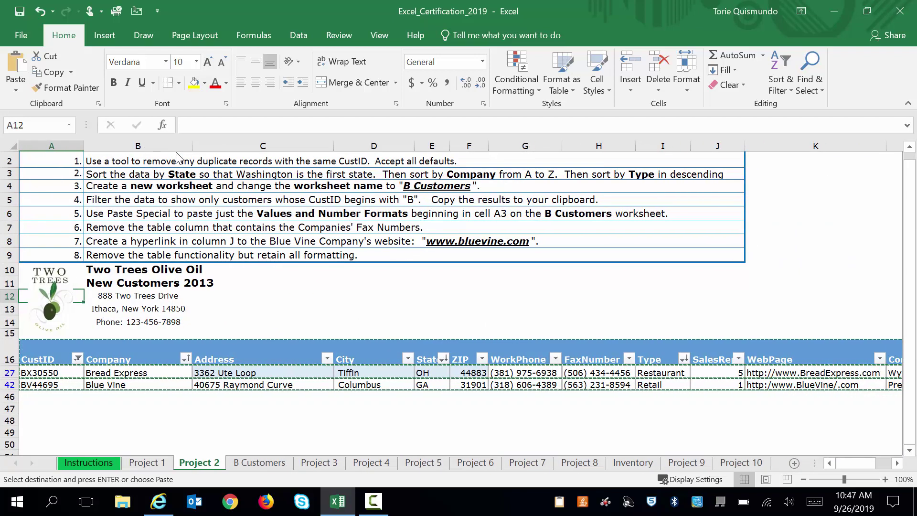
pyautogui.press('Escape')
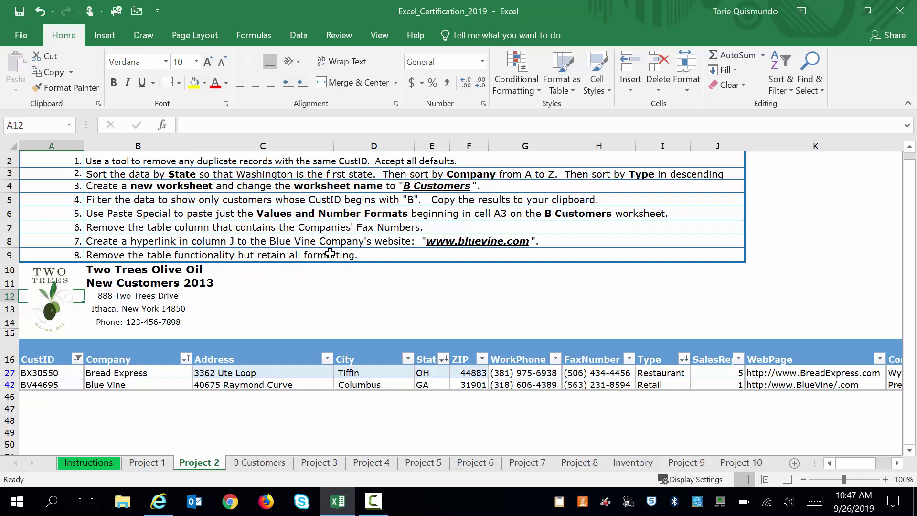
# - Delete the FaxNumber column from the Project 2 worksheet
pyautogui.click(604, 322)
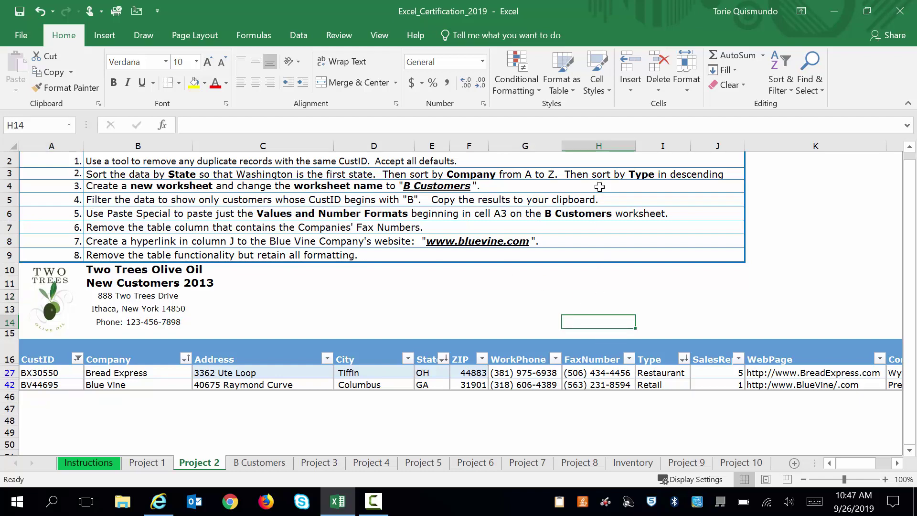
pyautogui.click(599, 144)
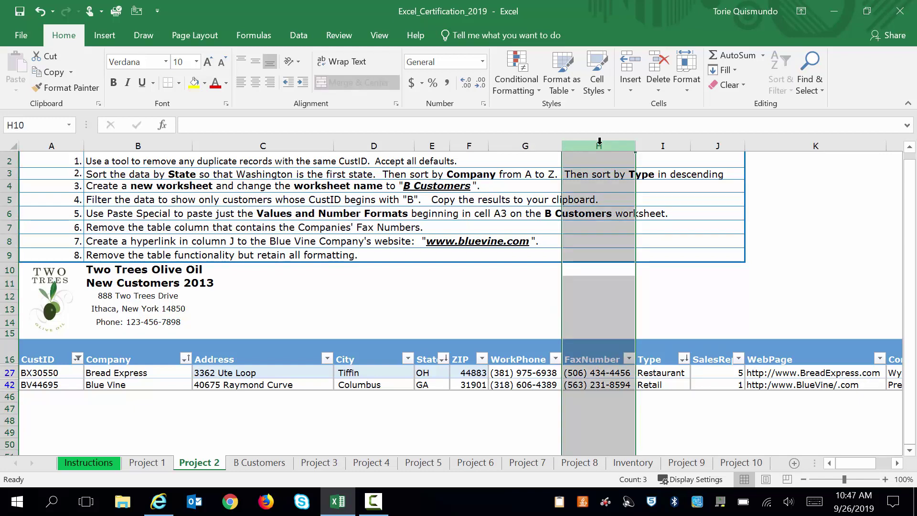
pyautogui.rightClick(600, 145)
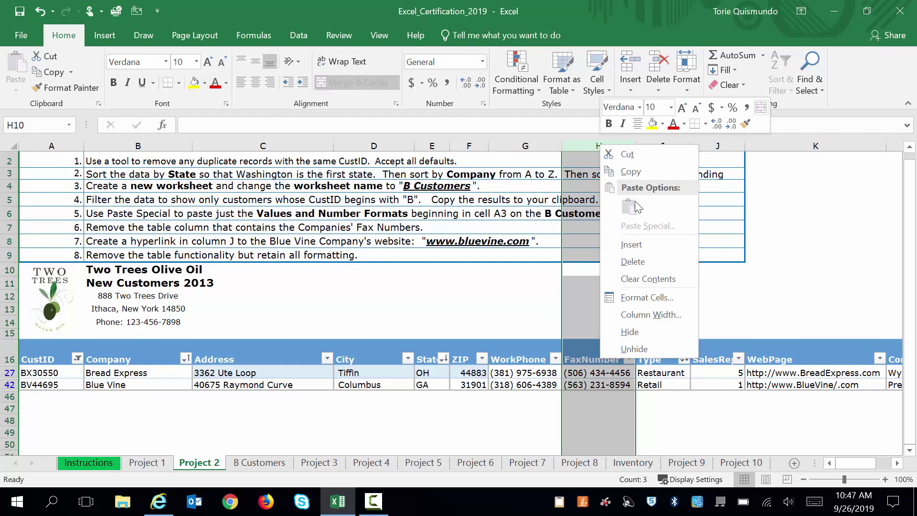
pyautogui.click(630, 263)
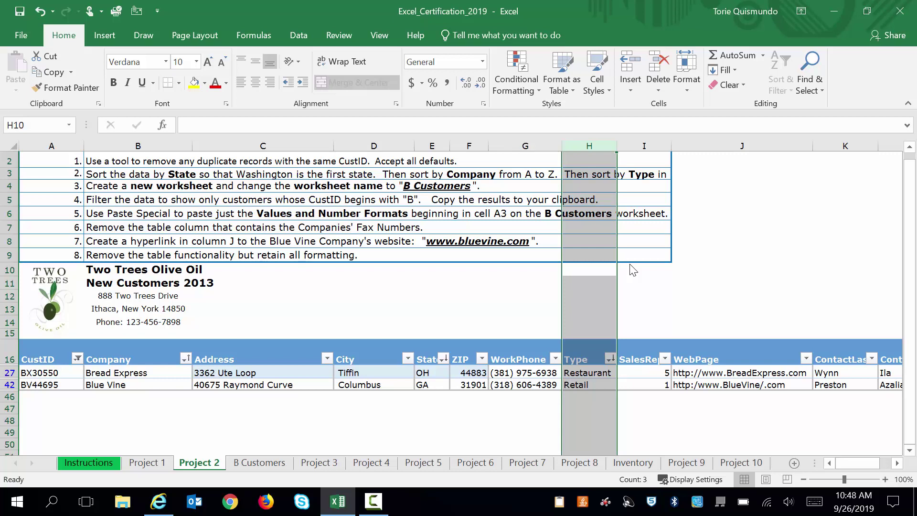
pyautogui.click(798, 300)
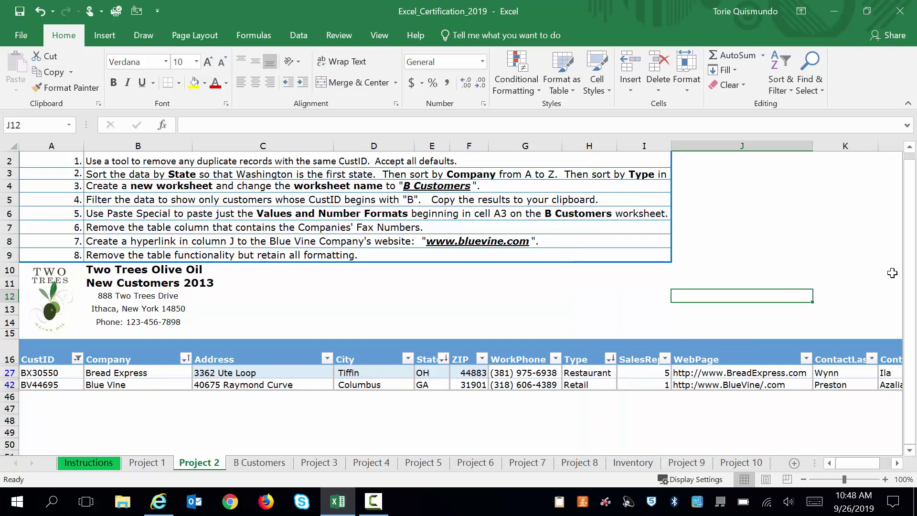
pyautogui.moveTo(910, 212); pyautogui.dragTo(914, 307)
pyautogui.click(726, 160)
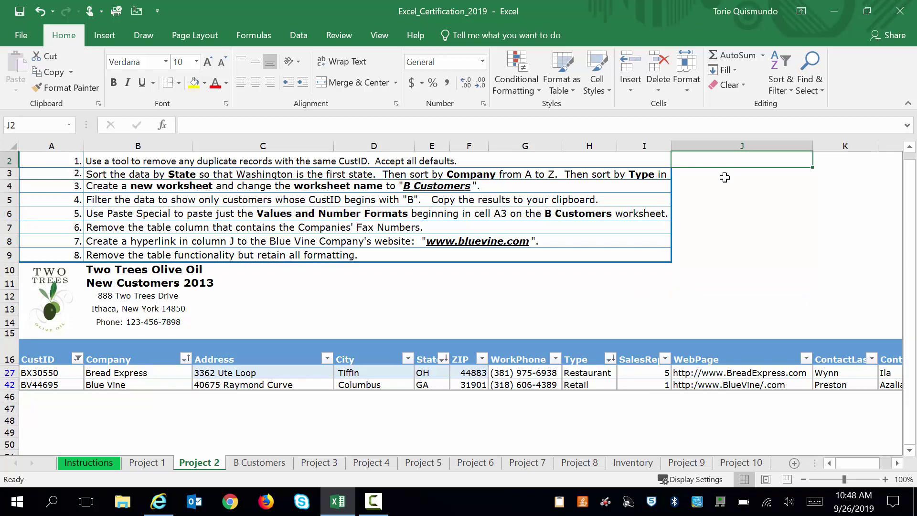
pyautogui.click(724, 177)
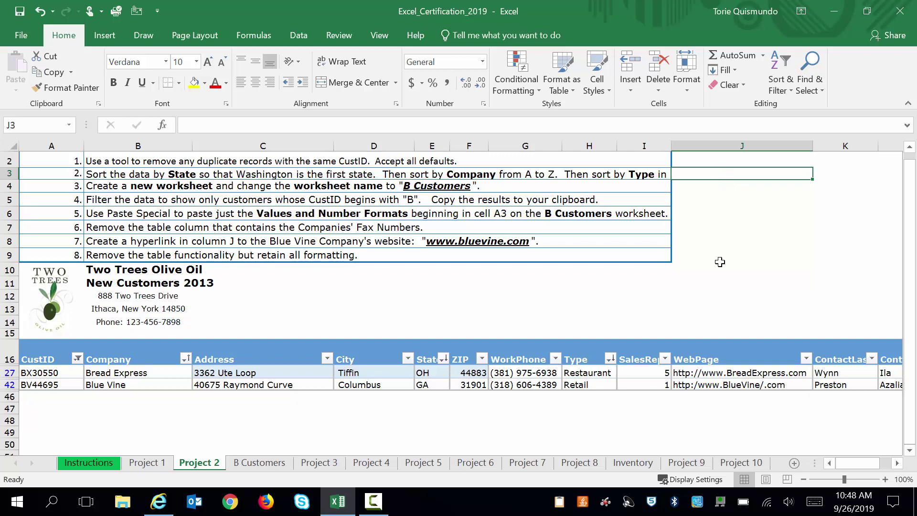
pyautogui.click(719, 388)
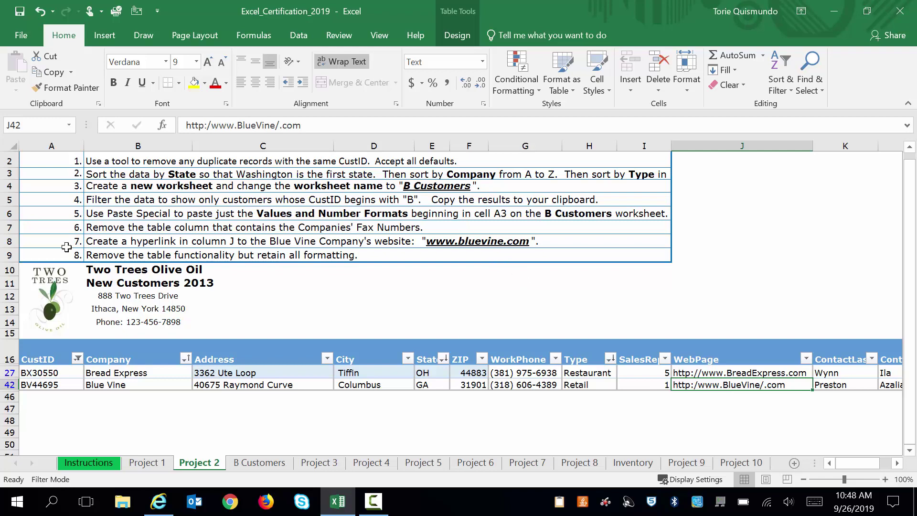
pyautogui.click(99, 246)
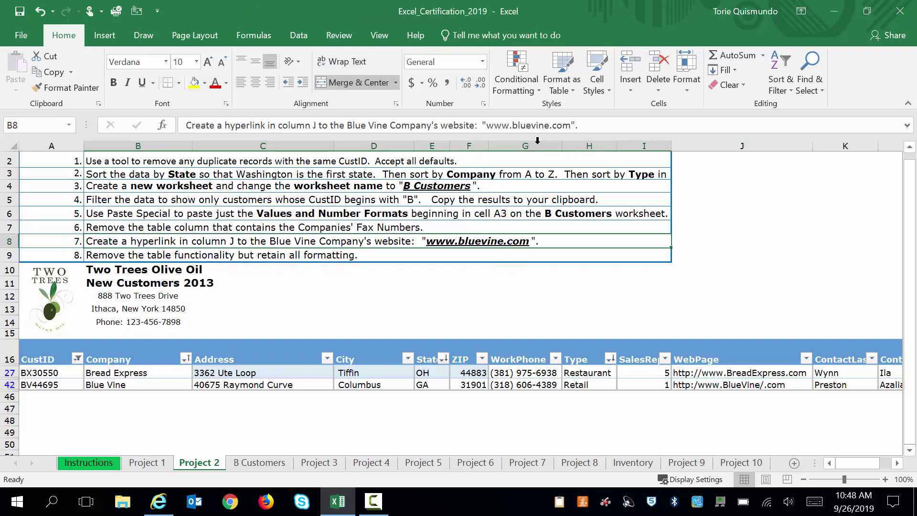
pyautogui.moveTo(572, 124); pyautogui.dragTo(487, 127)
pyautogui.hotkey('ctrl', 'c')
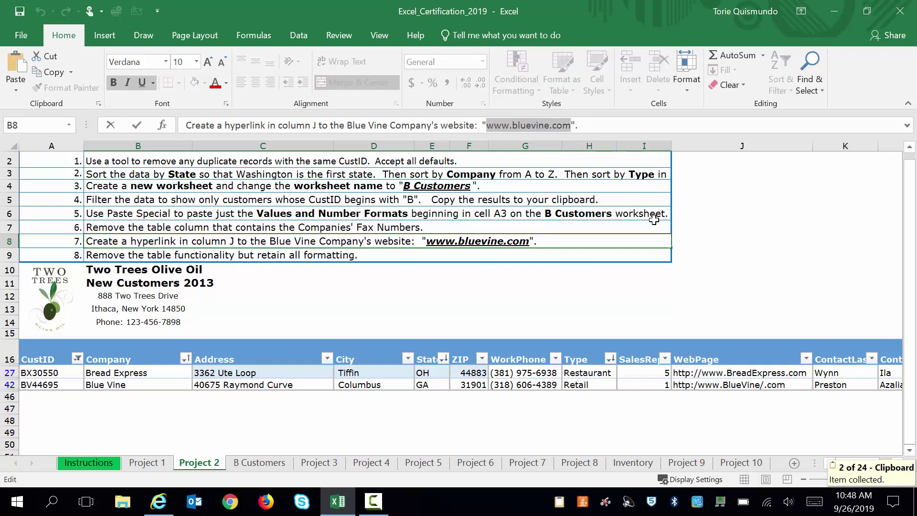
pyautogui.click(720, 389)
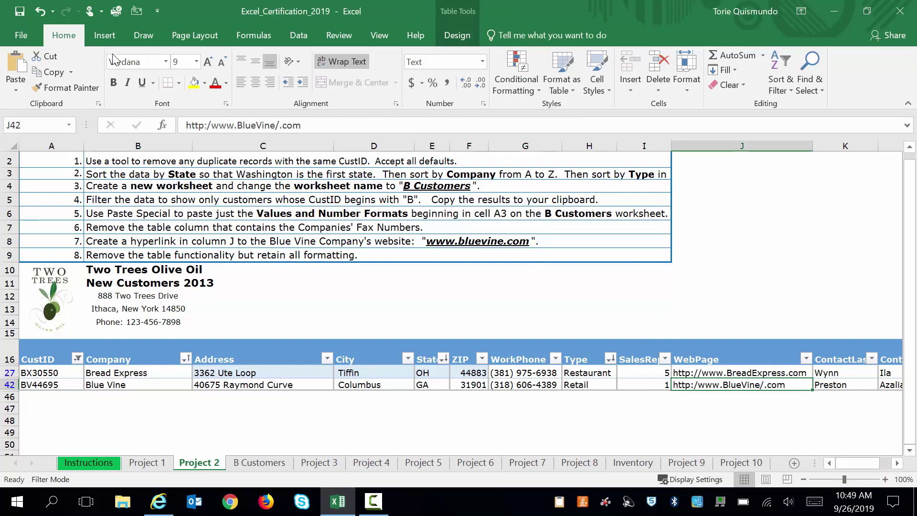
pyautogui.click(106, 37)
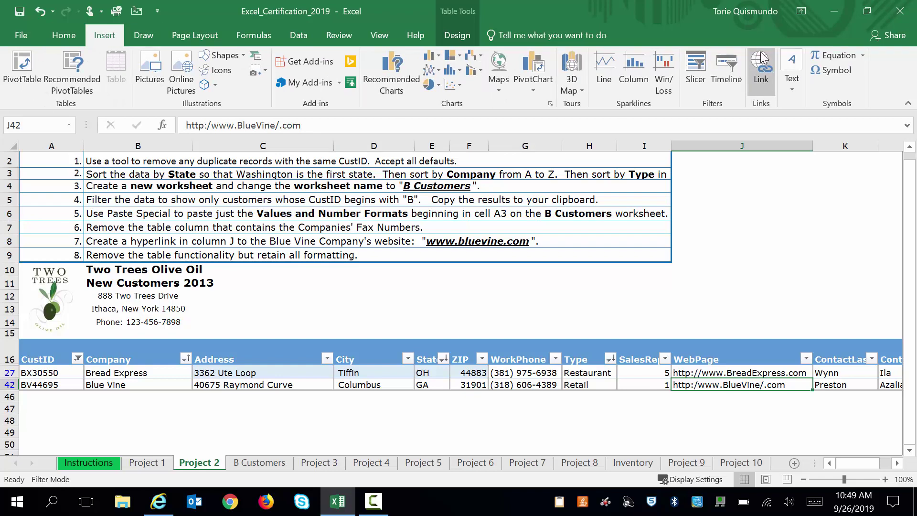
pyautogui.click(761, 71)
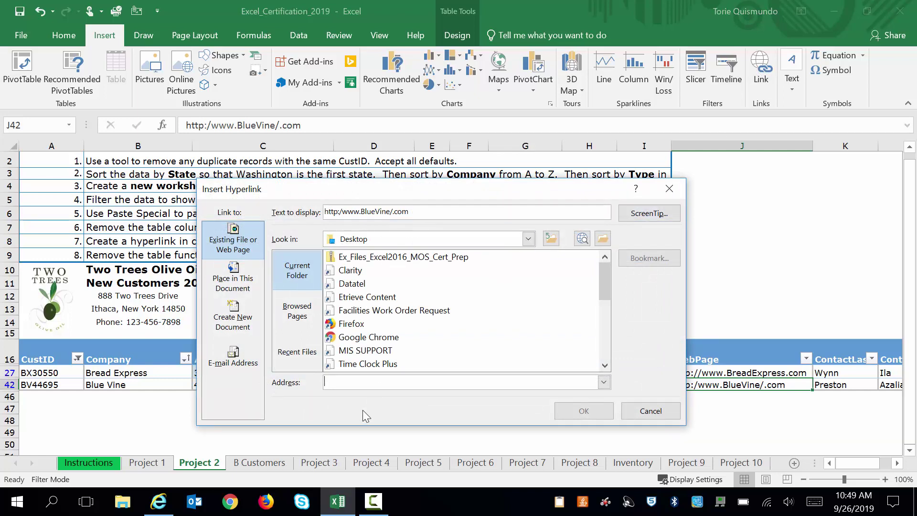
pyautogui.click(342, 379)
pyautogui.hotkey('ctrl', 'v')
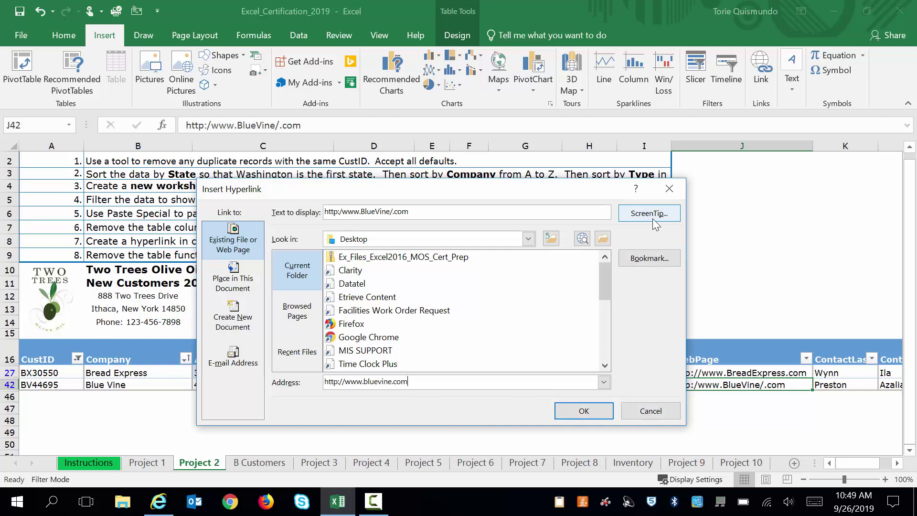
pyautogui.click(585, 412)
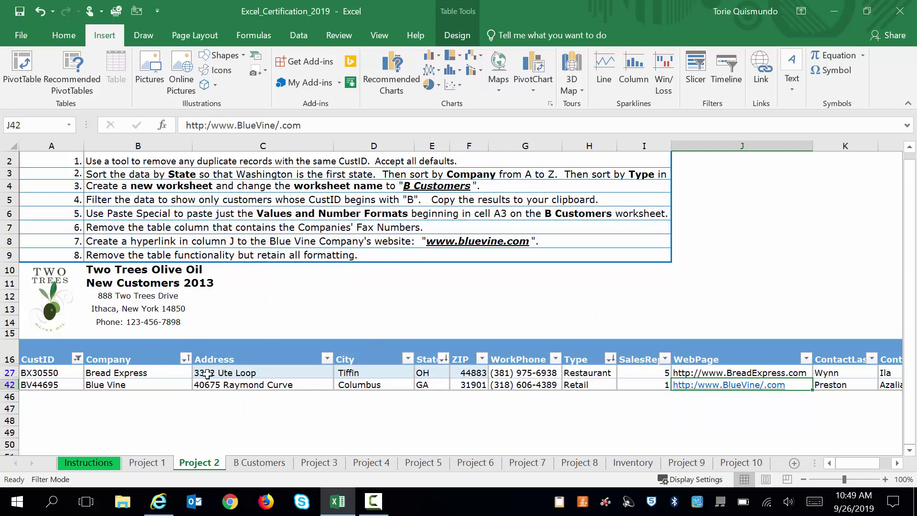
# - Convert the Project 2 customer table to a normal range, keeping its formatting
pyautogui.click(106, 376)
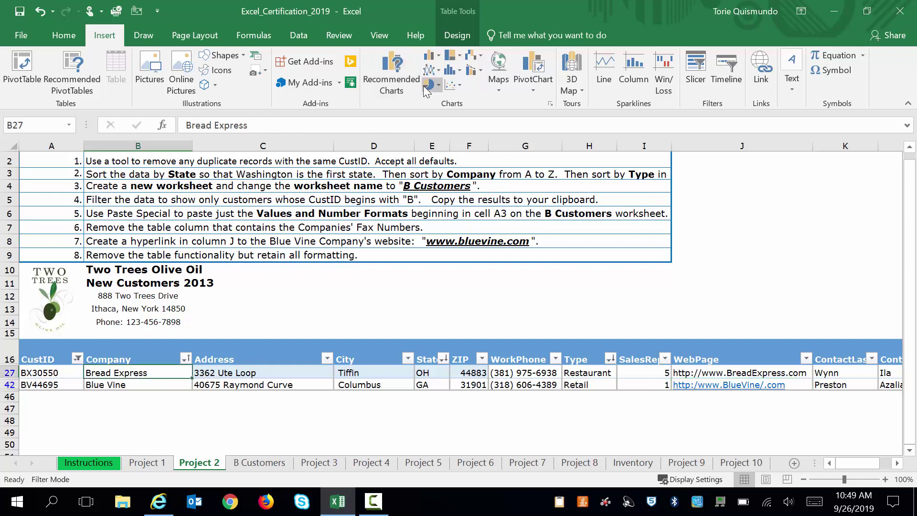
pyautogui.click(456, 42)
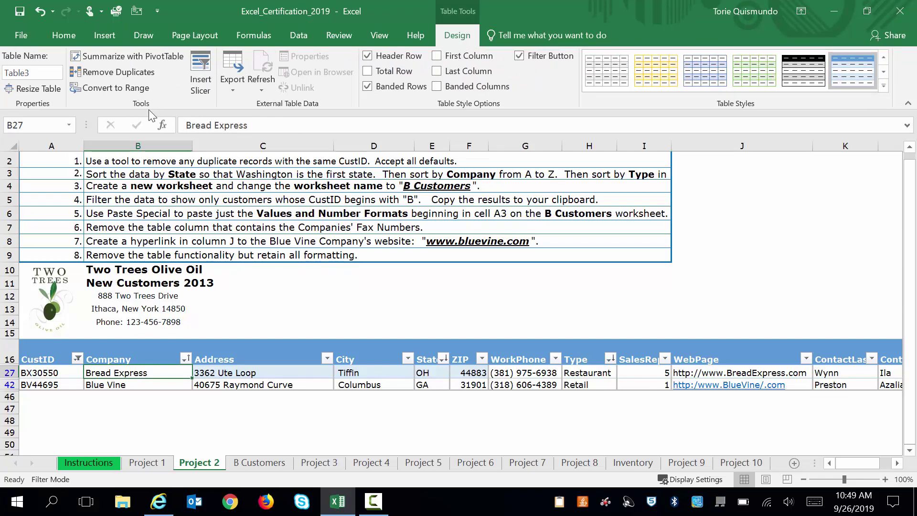
pyautogui.click(117, 89)
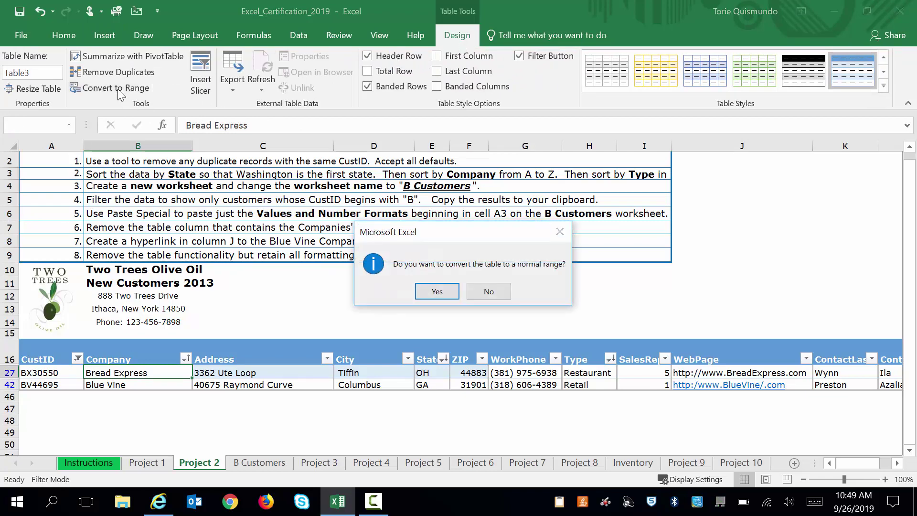
pyautogui.click(449, 297)
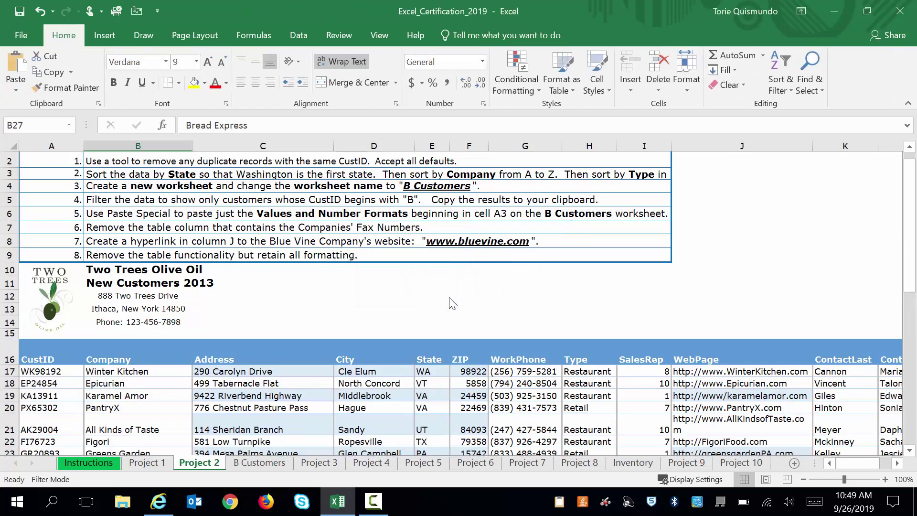